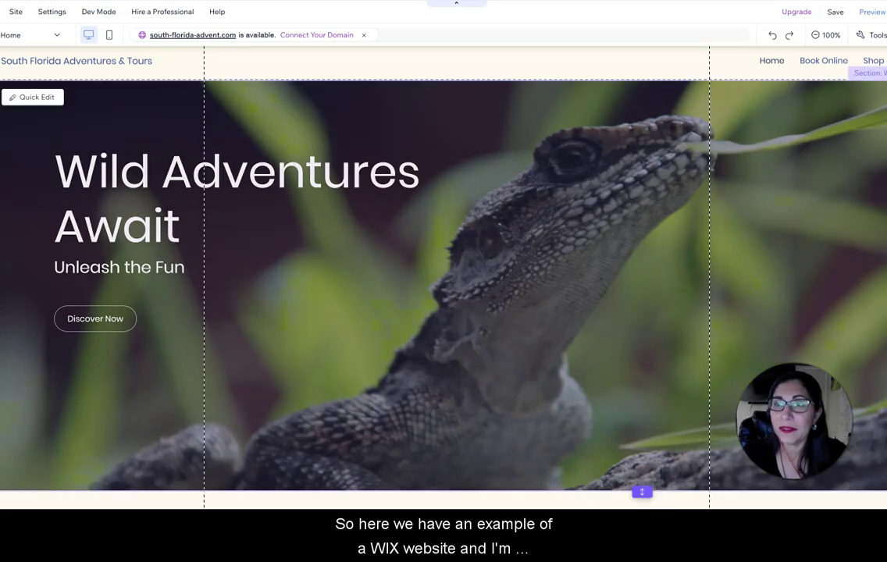
Scroll through the Wix home page to review the embedded Complete The Form Below form
scroll(443, 273, down, 3)
scroll(443, 273, down, 5)
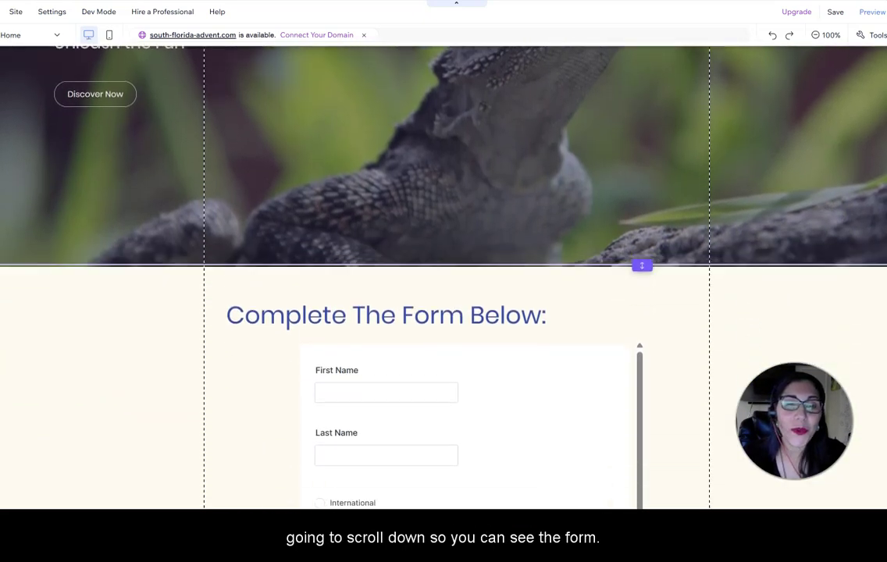
scroll(443, 273, down, 1)
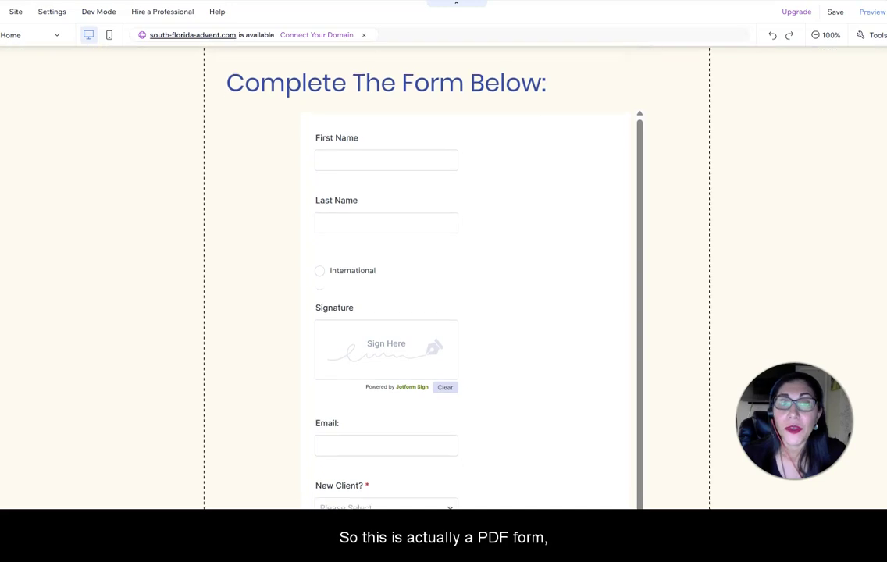
scroll(444, 273, down, 1)
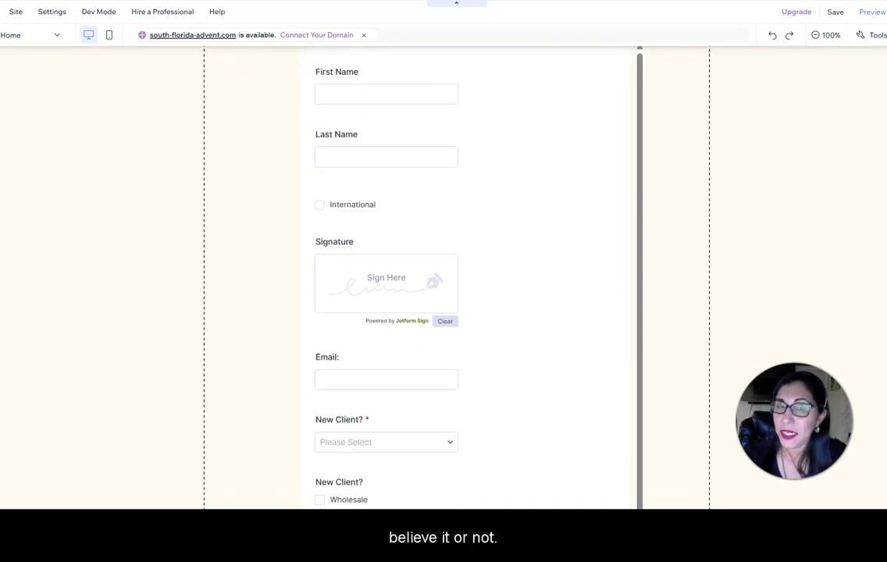
scroll(443, 274, up, 1)
scroll(443, 273, down, 3)
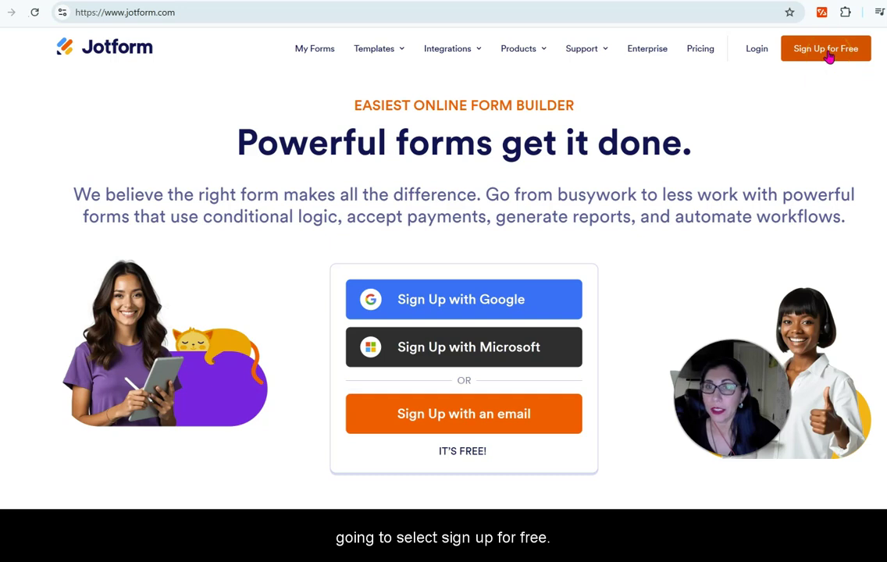
Start a free Jotform account and dismiss the Sign Up Now prompt
click(829, 52)
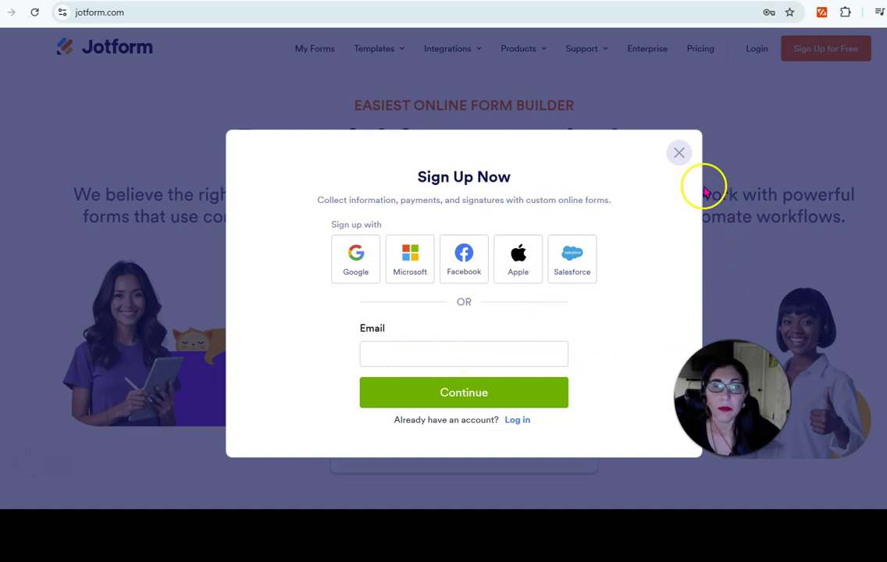
click(679, 152)
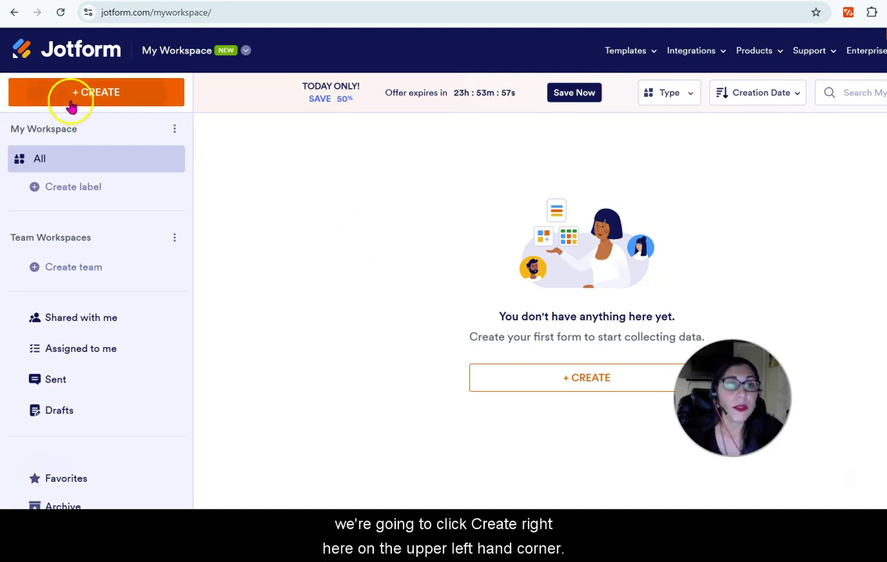
Create a new Form of the Smart PDF Form type
click(118, 101)
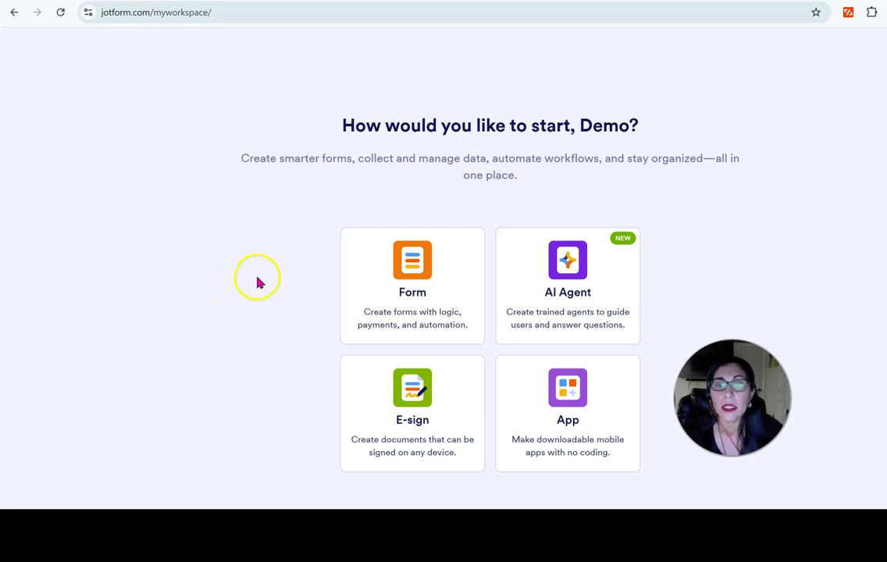
click(414, 306)
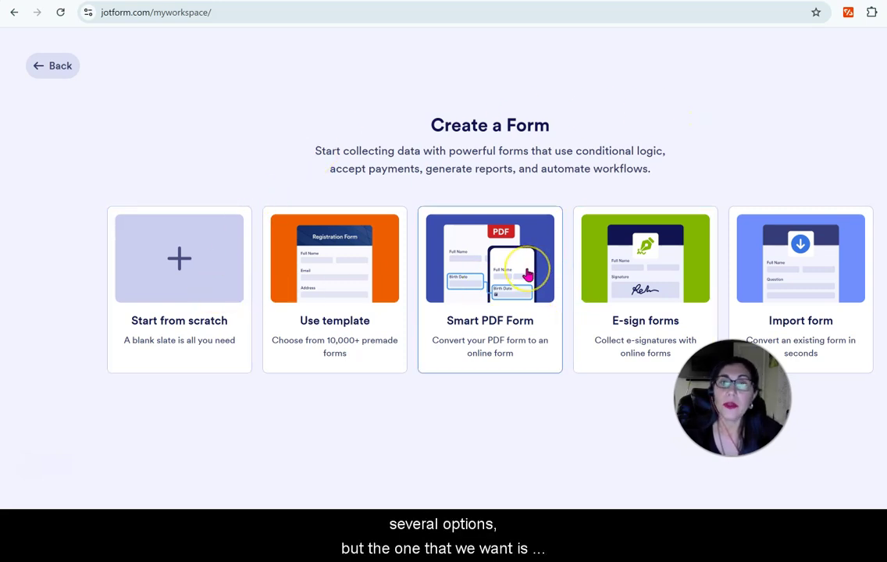
click(499, 330)
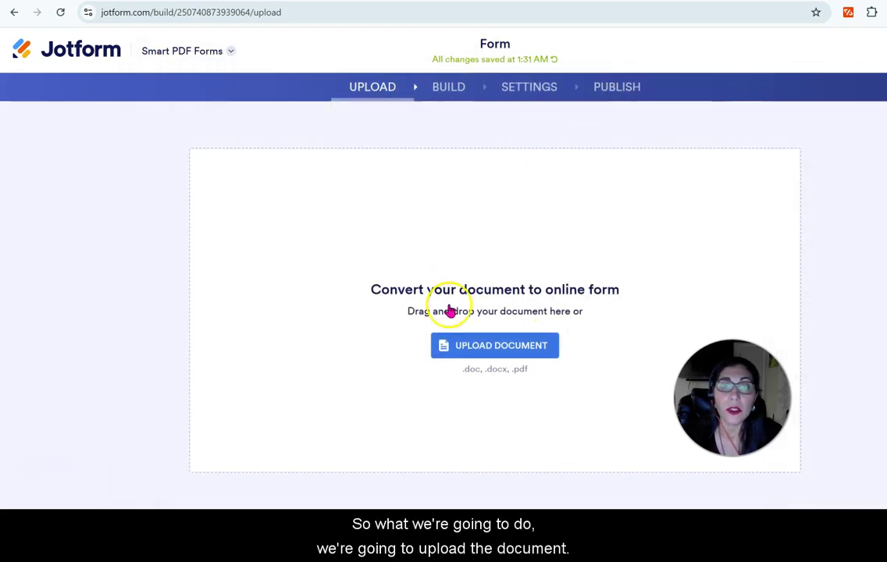
Upload PDF_form.pdf for conversion and skip the Organization Settings logo setup
click(481, 355)
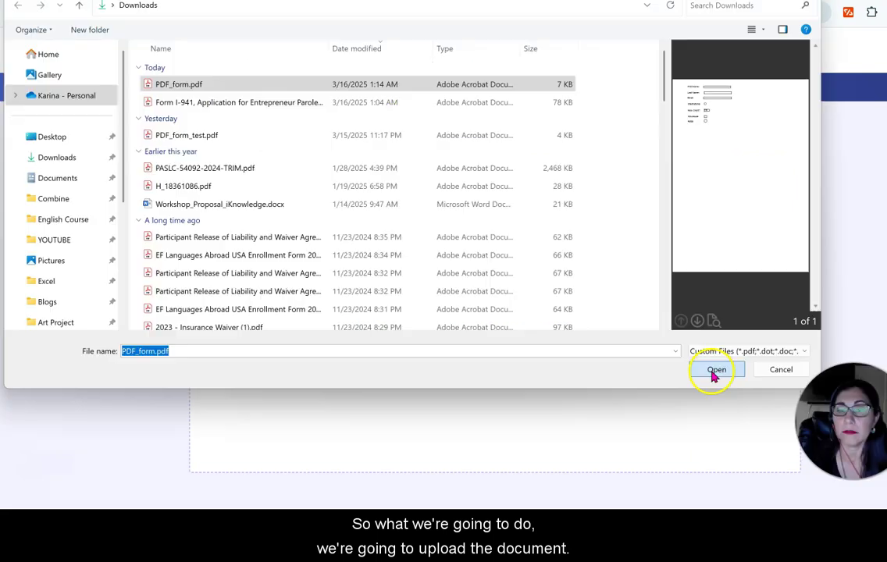
click(710, 370)
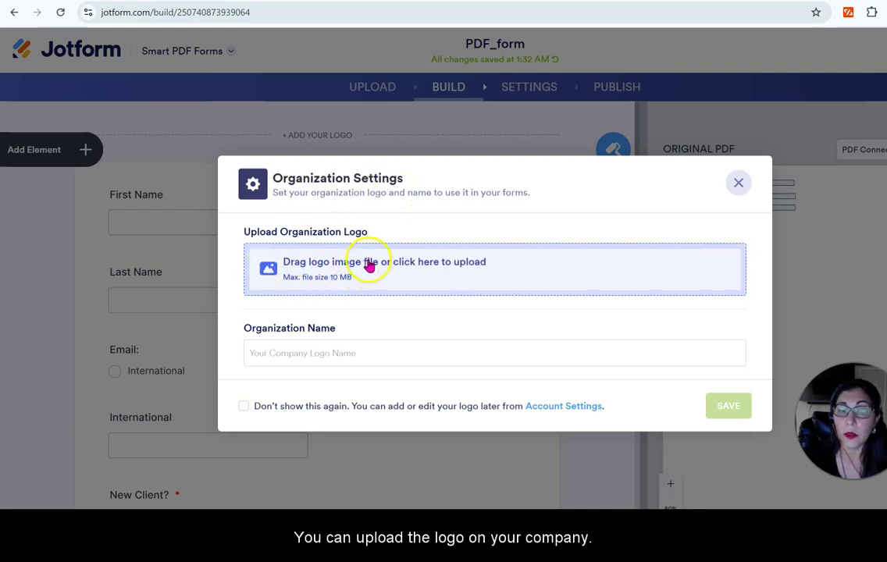
click(739, 185)
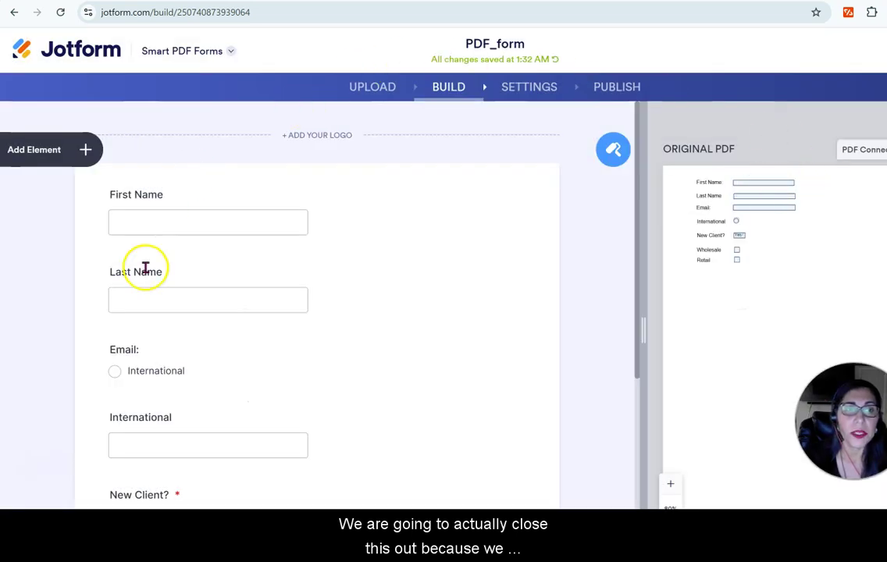
Check where the First Name, Last Name and email fields map on the original PDF
click(209, 224)
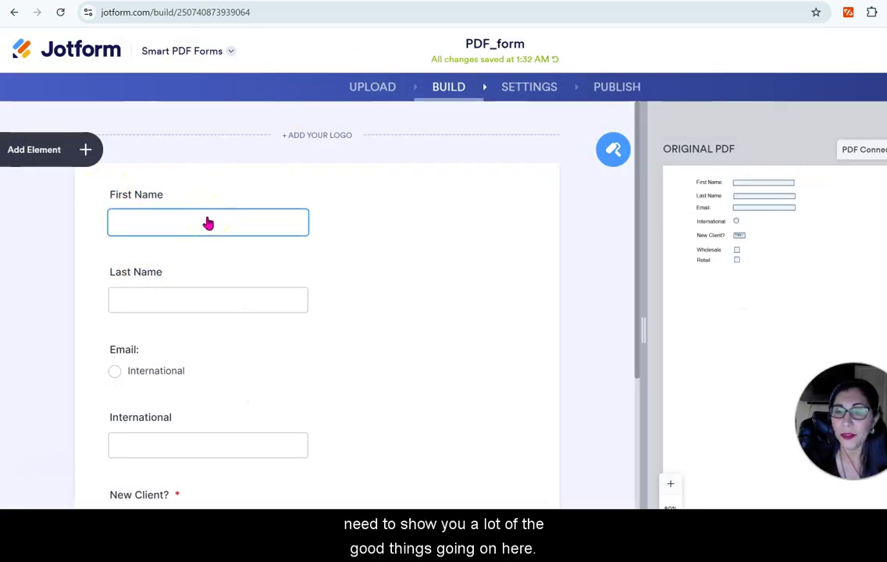
click(209, 294)
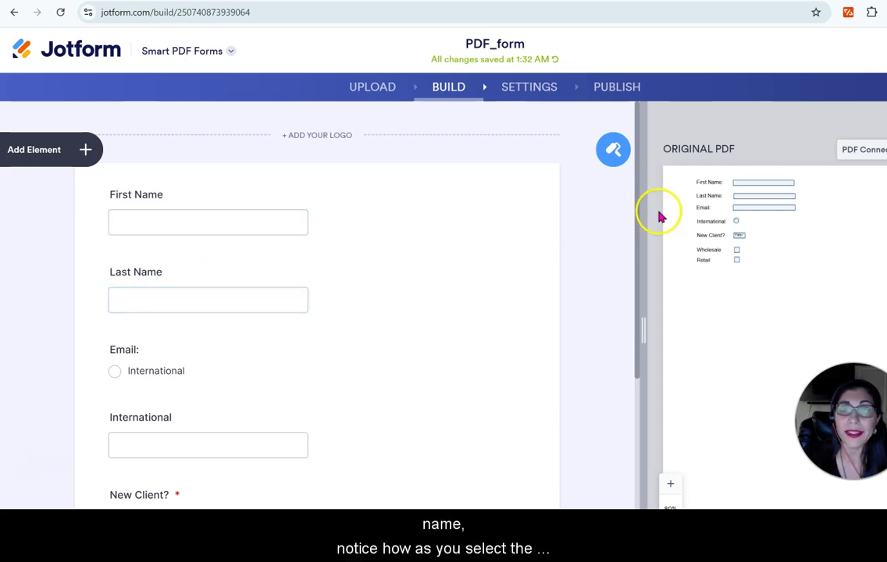
click(250, 235)
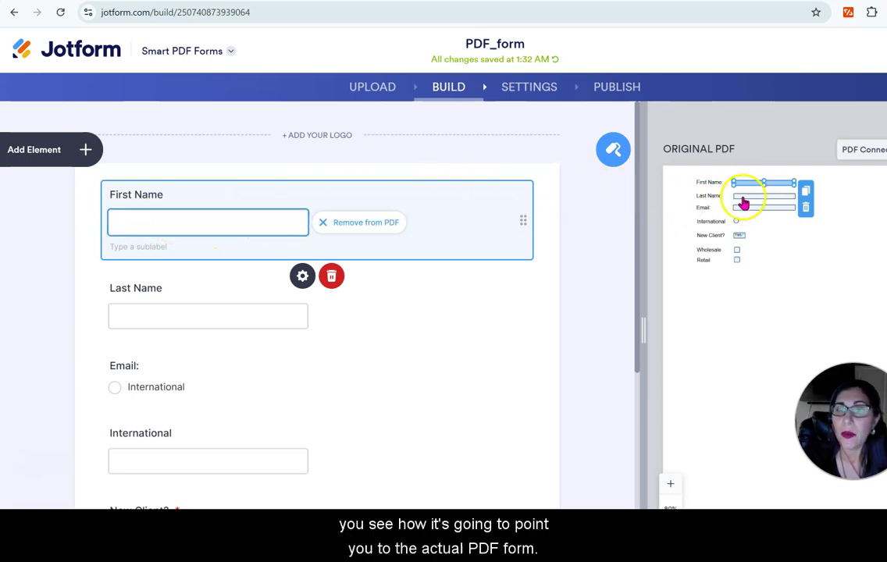
click(234, 323)
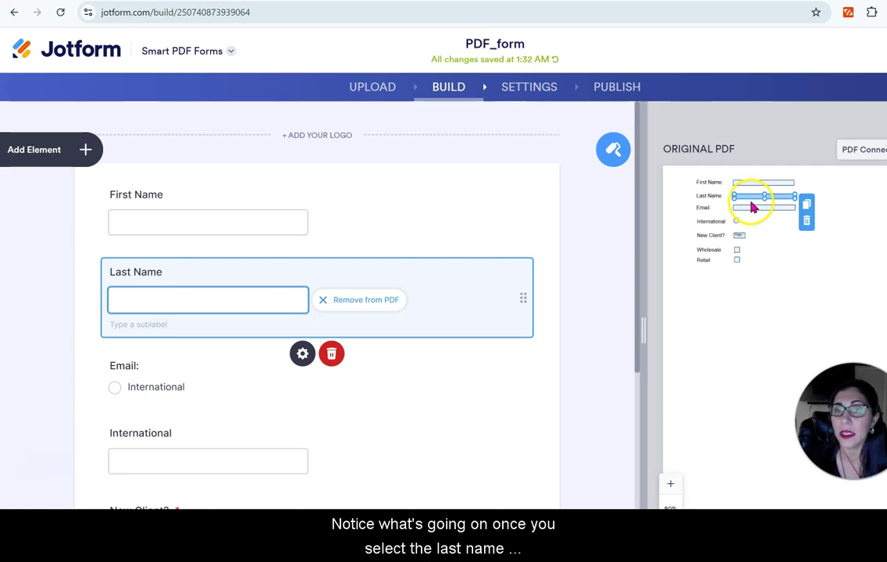
click(201, 361)
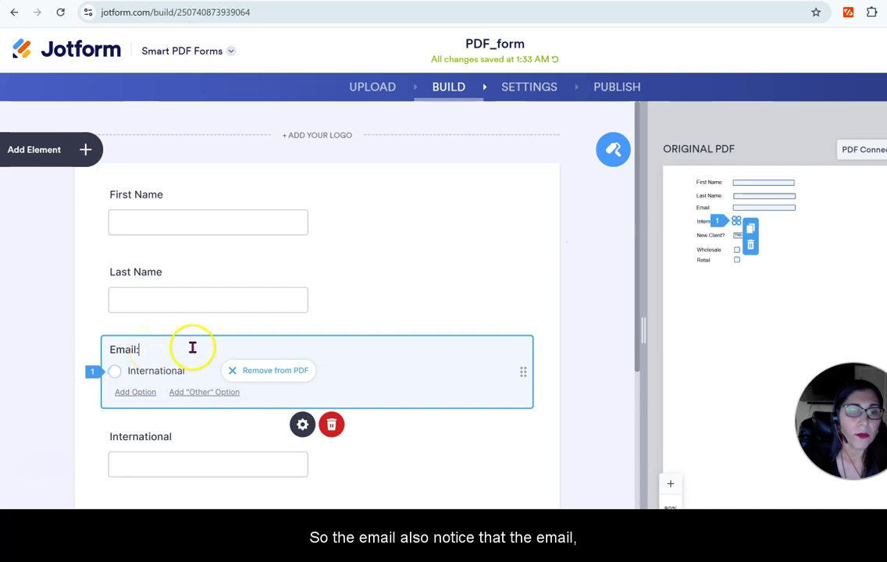
click(760, 209)
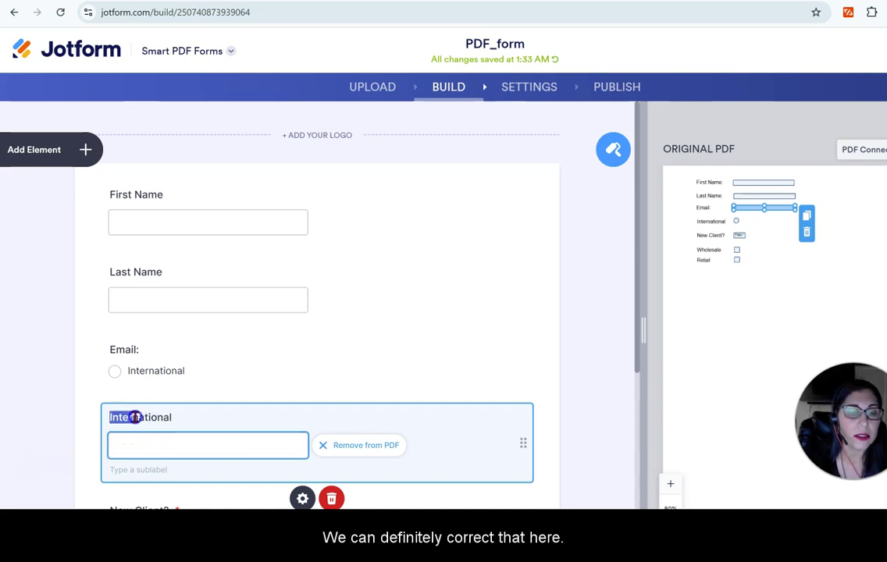
Relabel the International text field as 'Email:' and delete the stray Email: radio label
text(Email:)
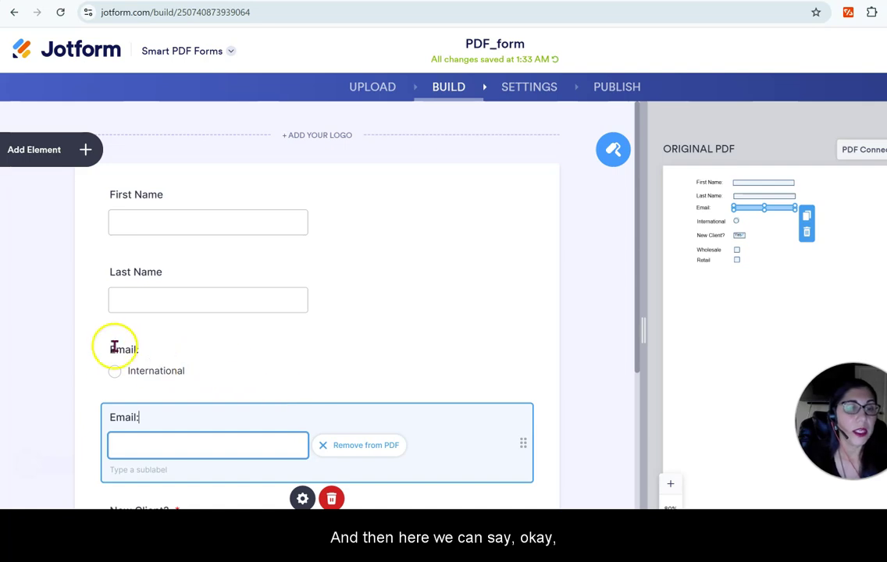
click(125, 350)
drag(138, 350, 102, 353)
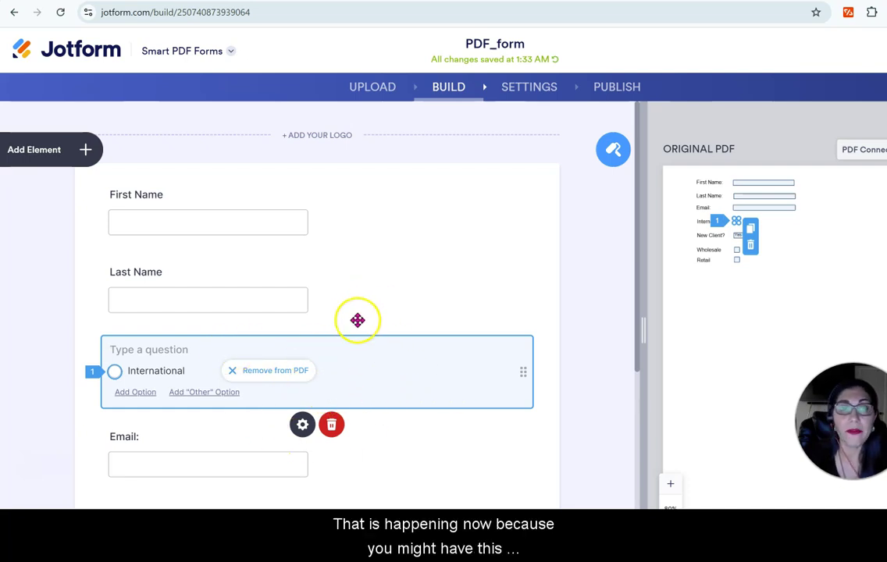
click(449, 455)
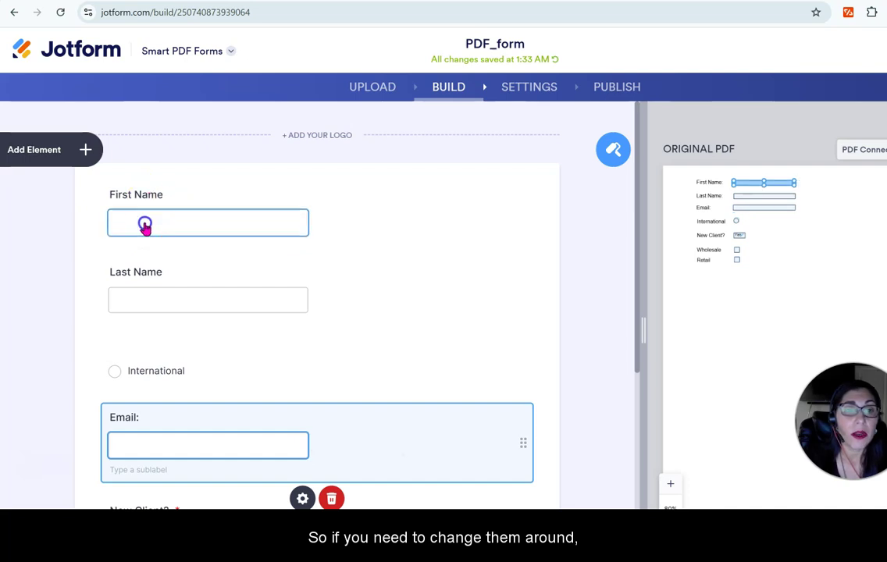
Move First Name below Last Name and bring up the Form Elements list
click(143, 223)
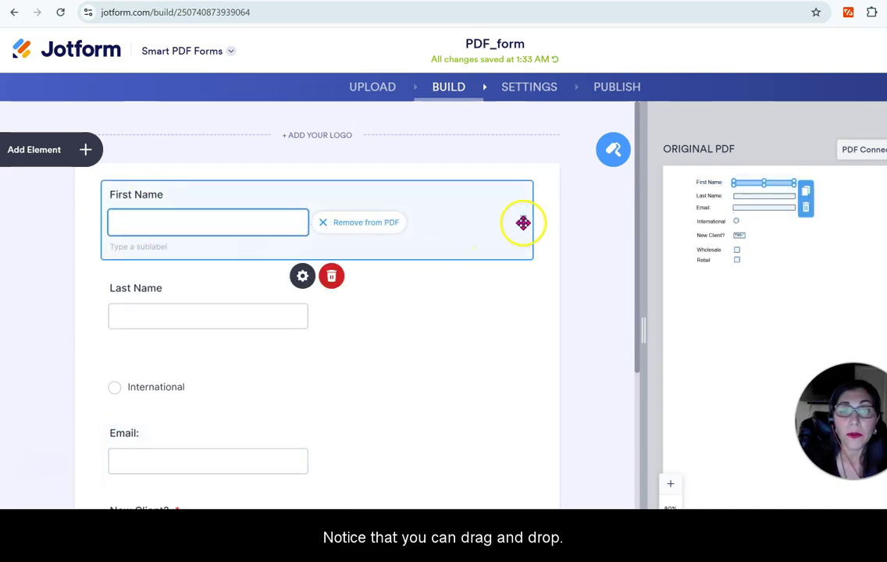
drag(523, 228, 495, 214)
click(86, 149)
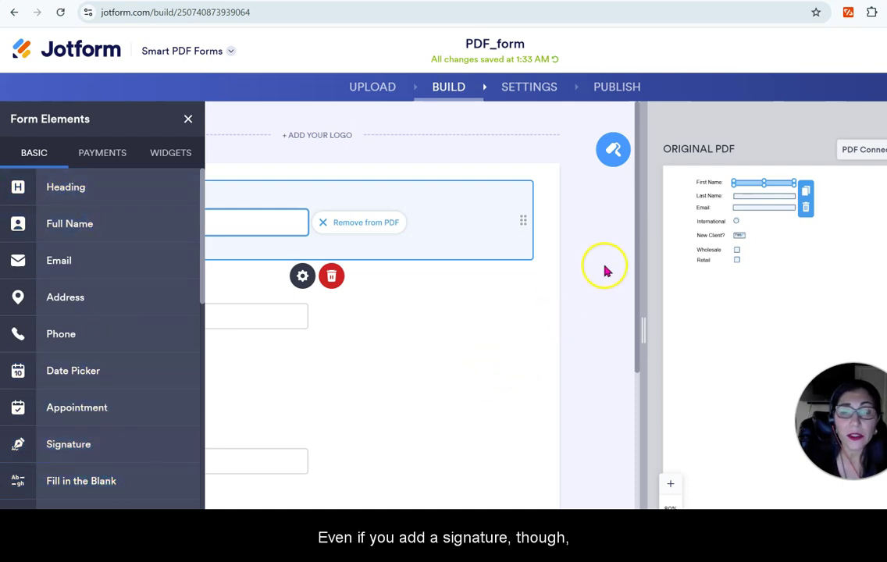
Add a Signature field below Last Name and map its box beneath Retail on the PDF
scroll(598, 282, down, 5)
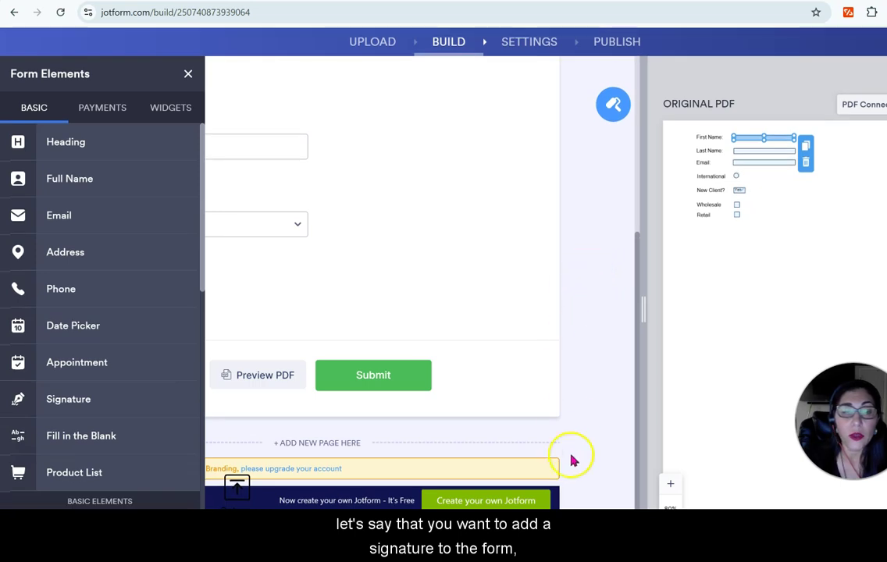
click(65, 399)
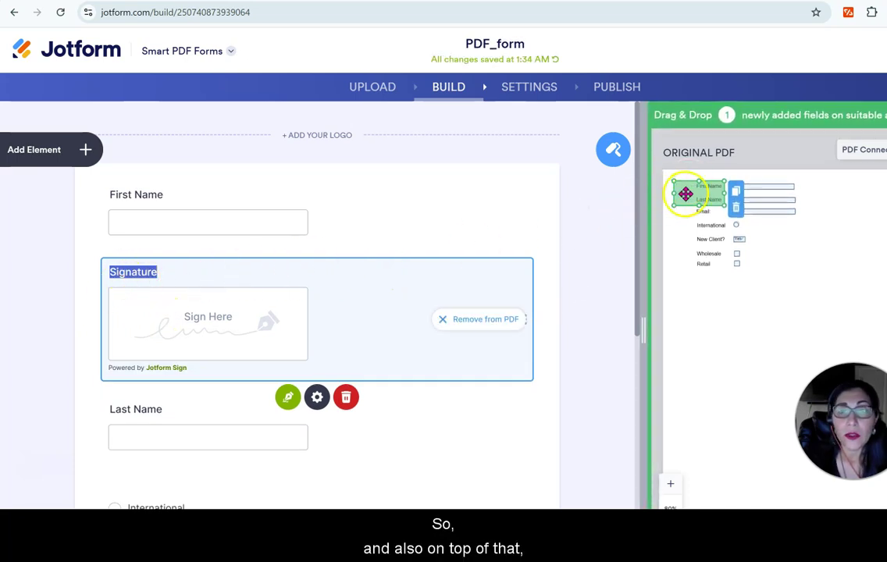
click(421, 299)
drag(418, 341, 411, 423)
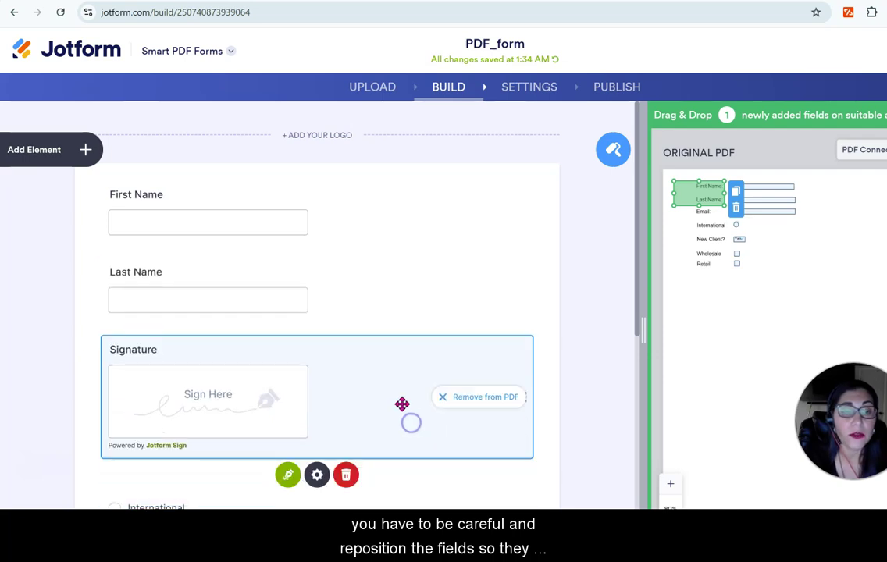
drag(687, 190, 752, 286)
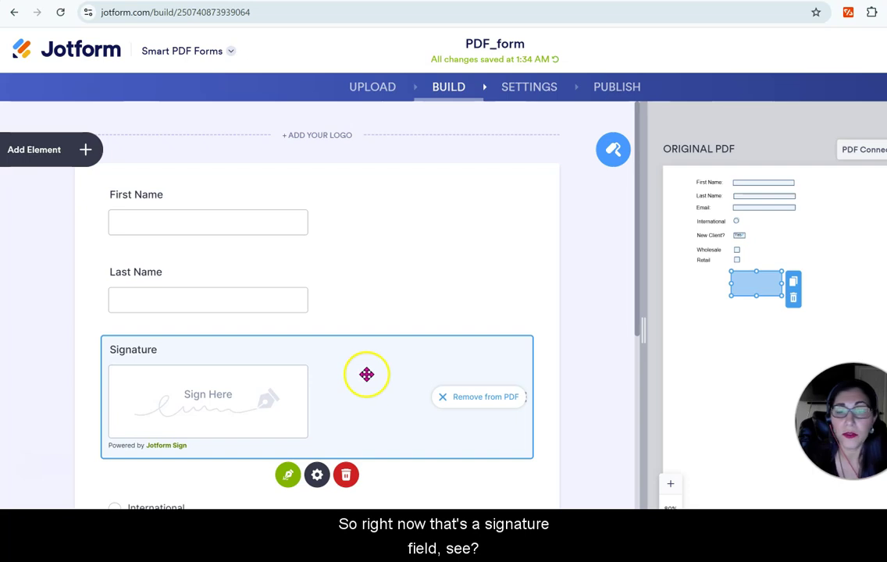
click(263, 309)
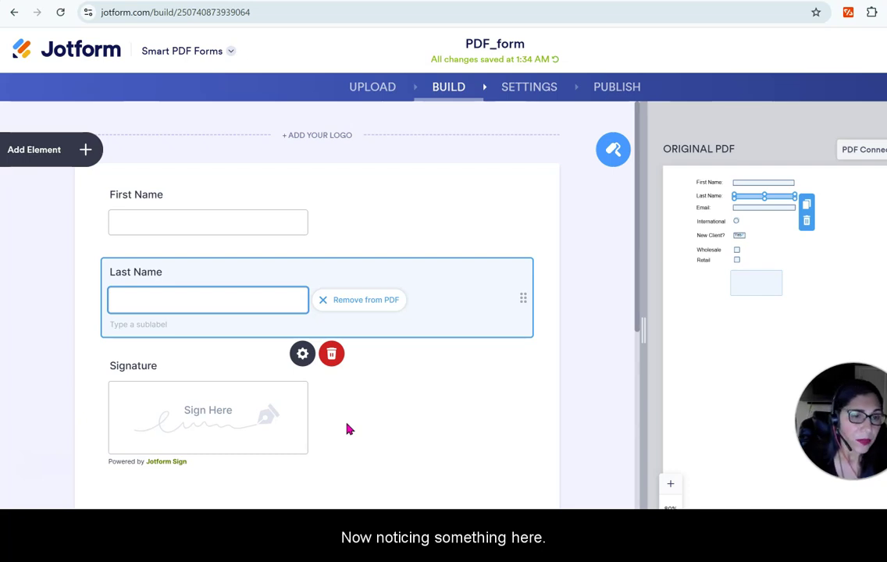
Move the International question above Signature, then reposition Signature and select the Submit block
click(735, 221)
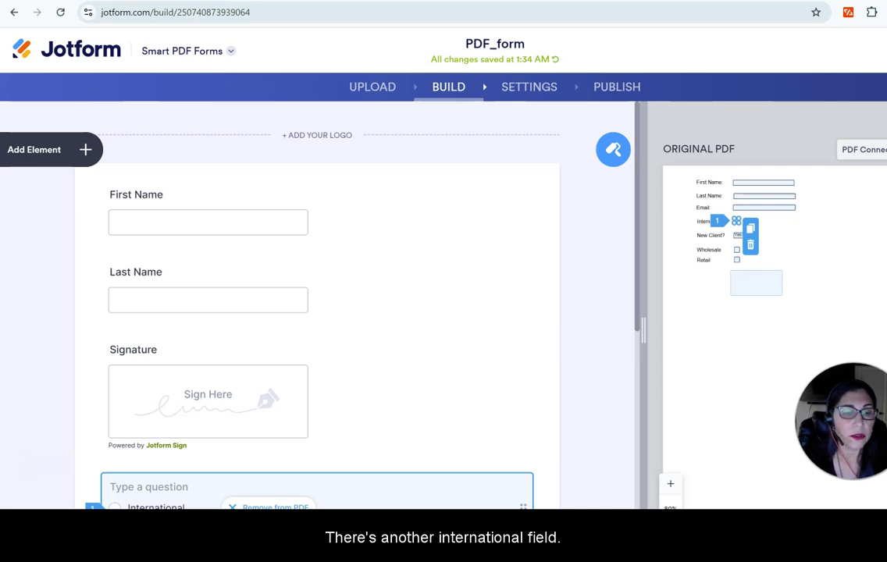
mouse_move(520, 506)
mouse_down()
mouse_move(481, 243)
mouse_move(485, 369)
mouse_up()
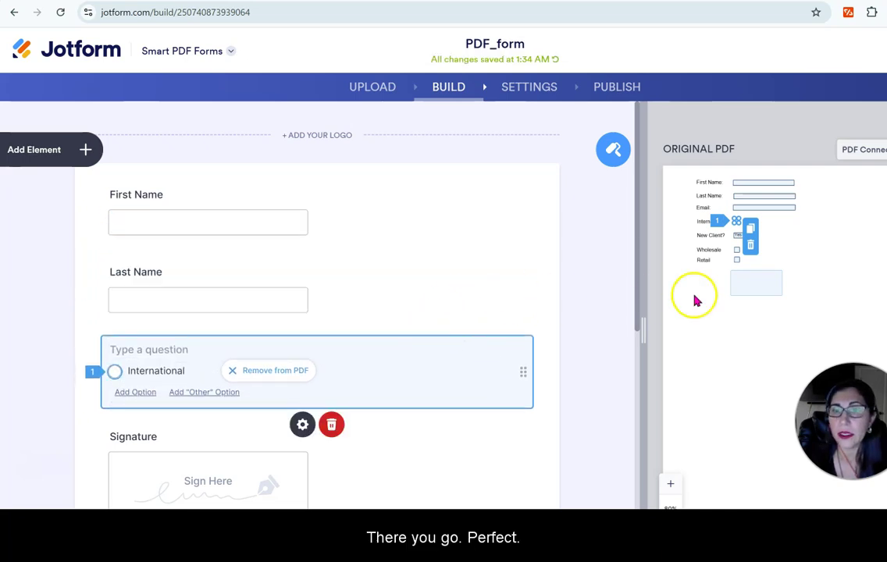
click(398, 452)
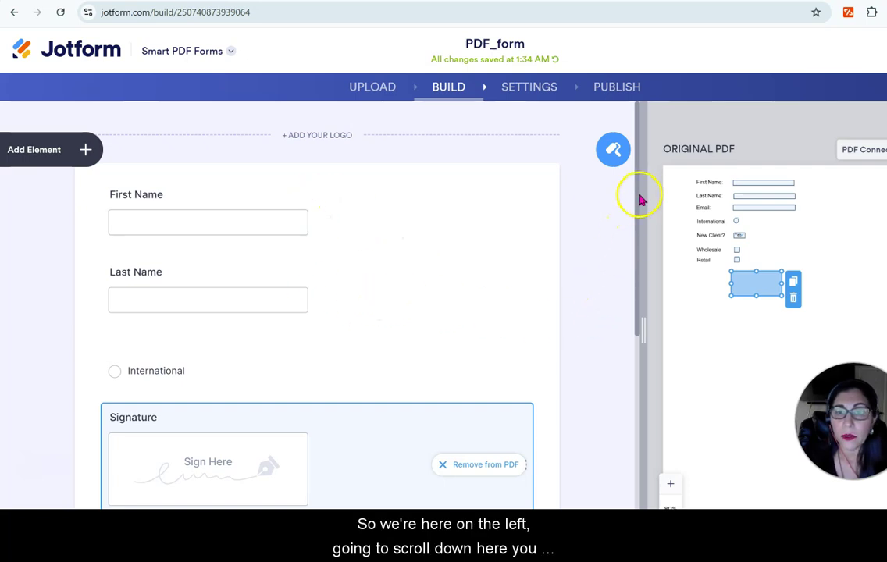
drag(638, 201, 622, 375)
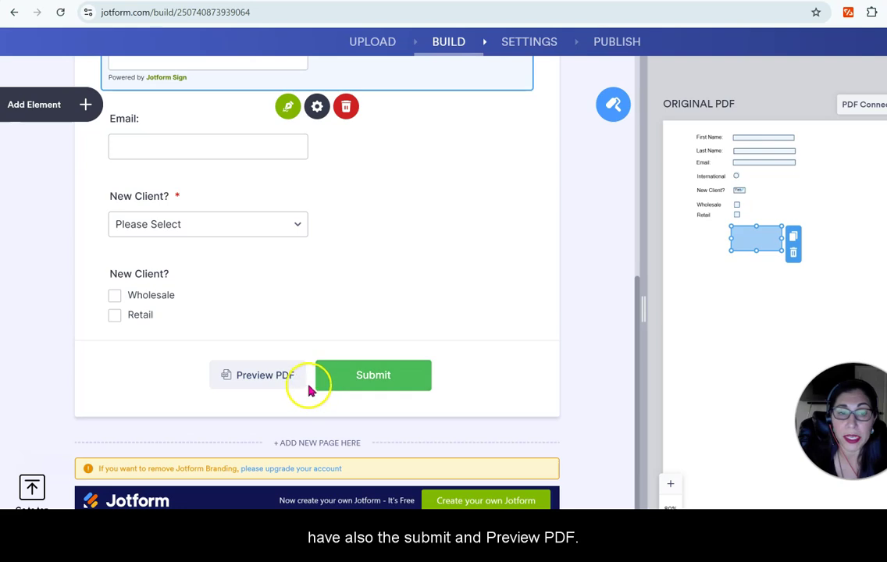
click(154, 373)
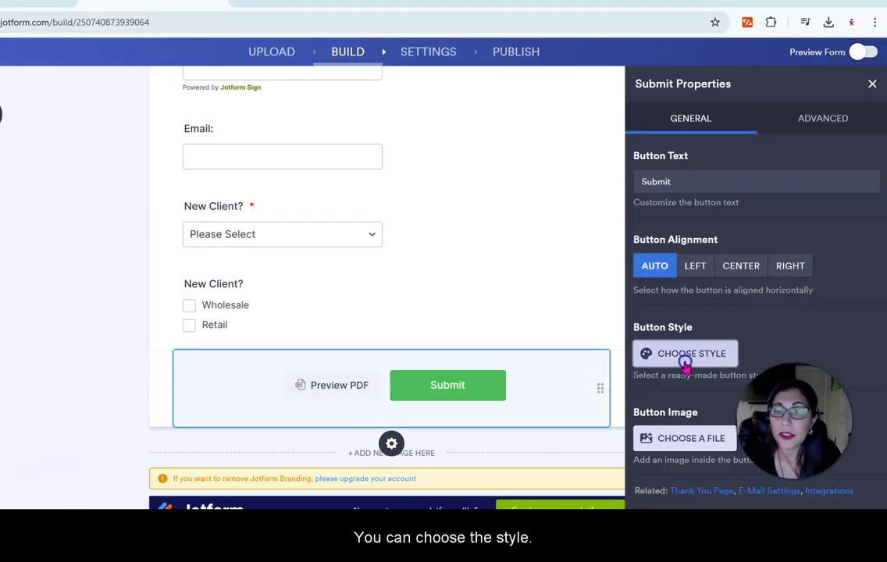
Bring up the Submit button's properties and switch to its ADVANCED options
click(685, 361)
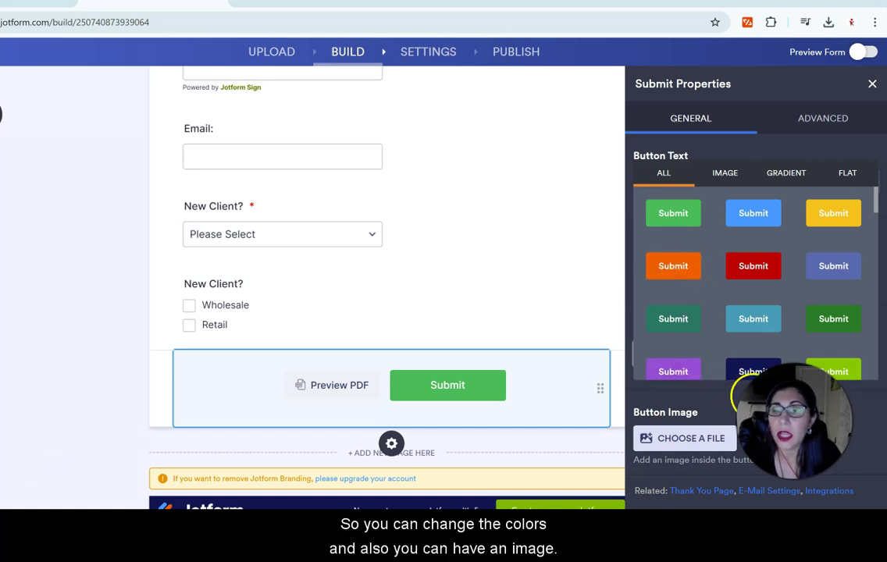
click(748, 395)
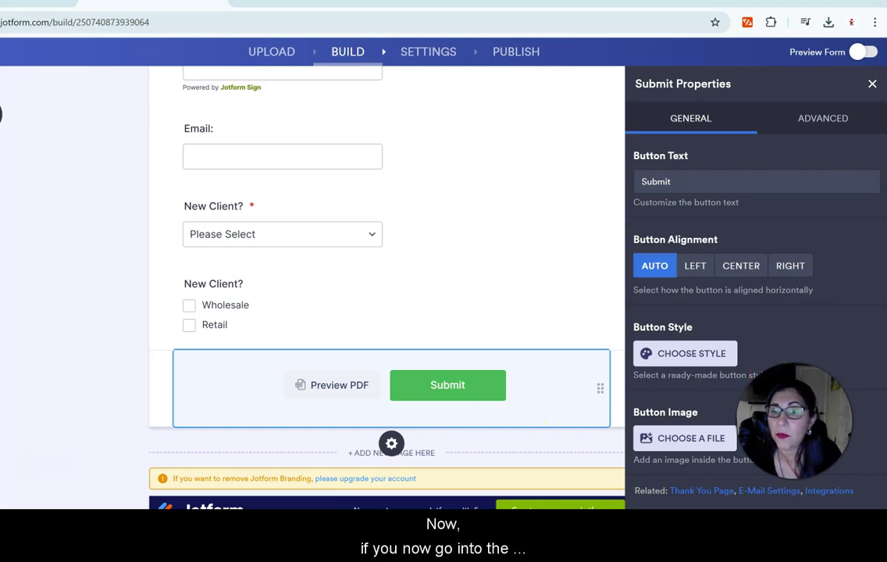
click(812, 123)
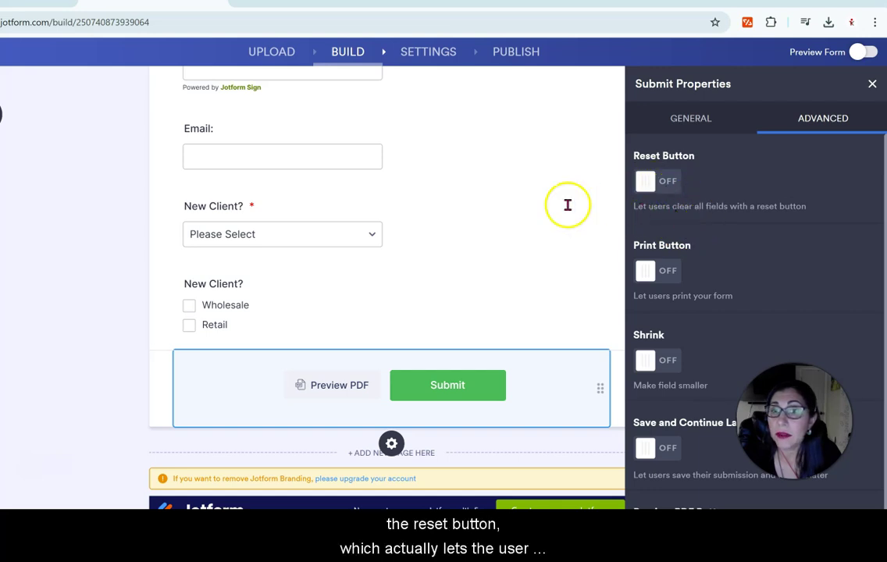
Turn on the Reset Button and Print Button options for the submit block
click(650, 180)
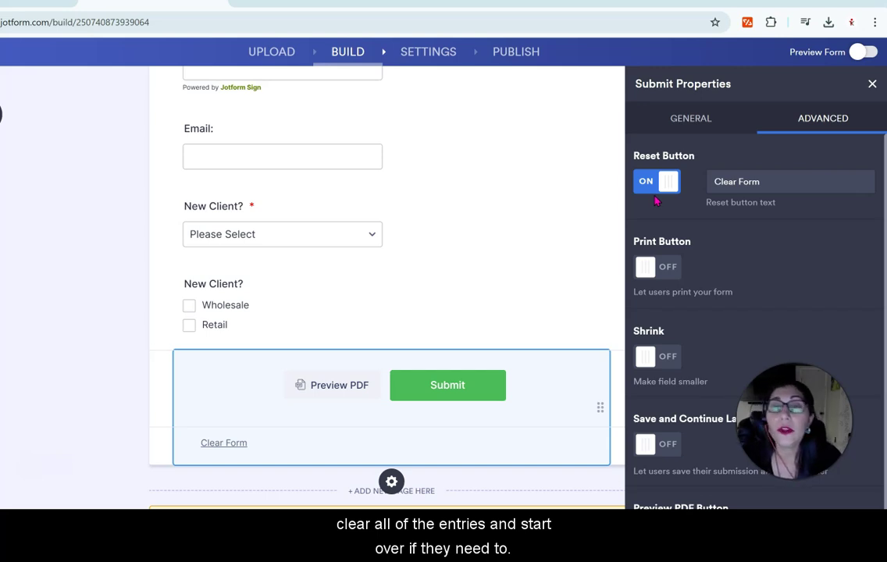
click(650, 267)
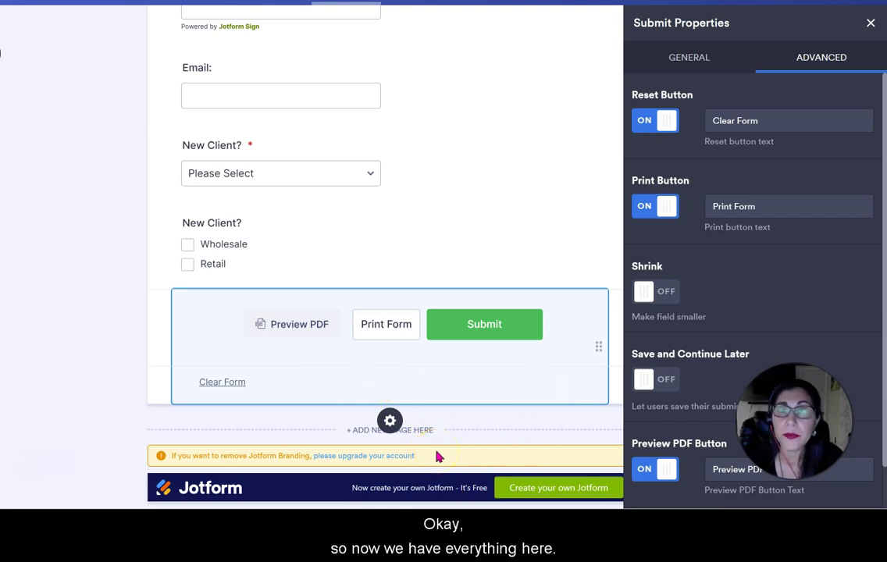
scroll(438, 457, up, 8)
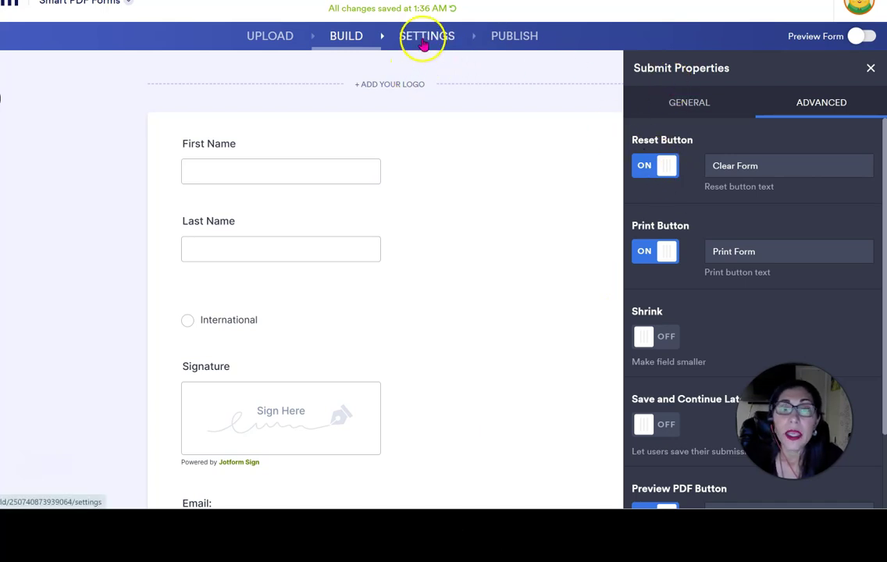
Go to the form's Settings and leave the Form Status set to Enabled
click(423, 45)
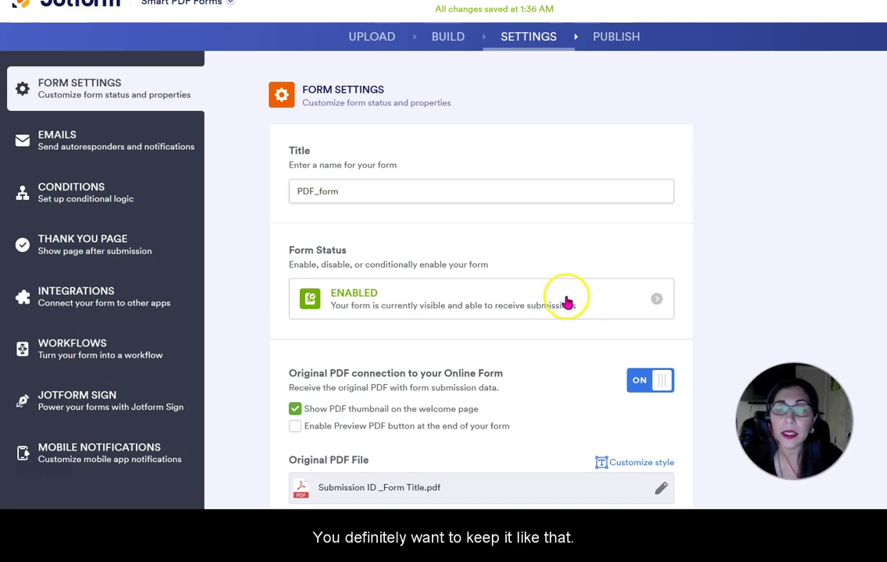
click(655, 299)
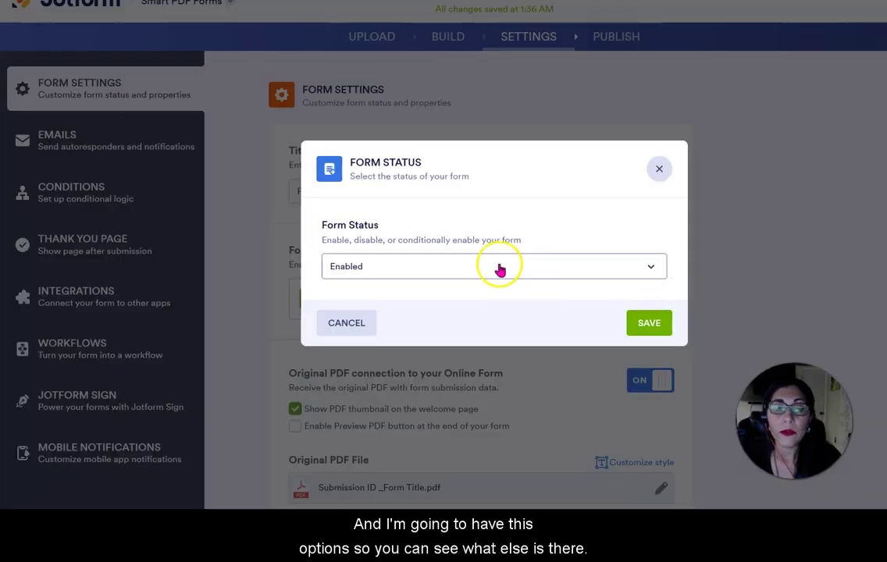
click(498, 267)
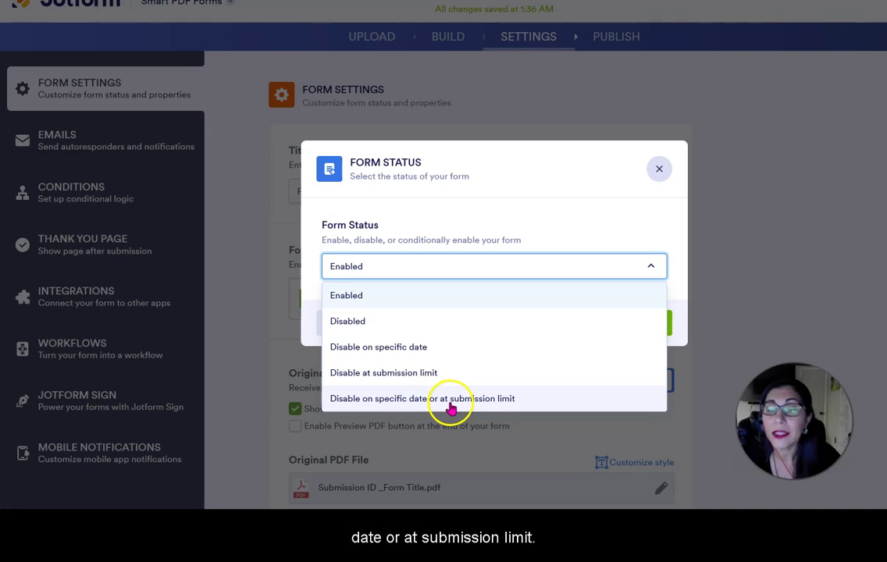
click(603, 228)
click(660, 169)
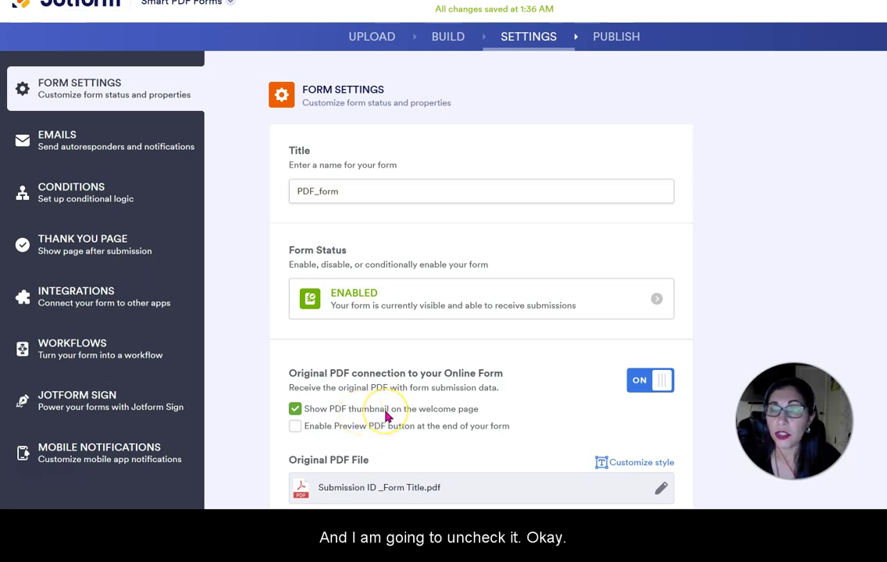
Uncheck 'Show PDF thumbnail on the welcome page' and check 'Enable Preview PDF button at the end of your form'
click(295, 410)
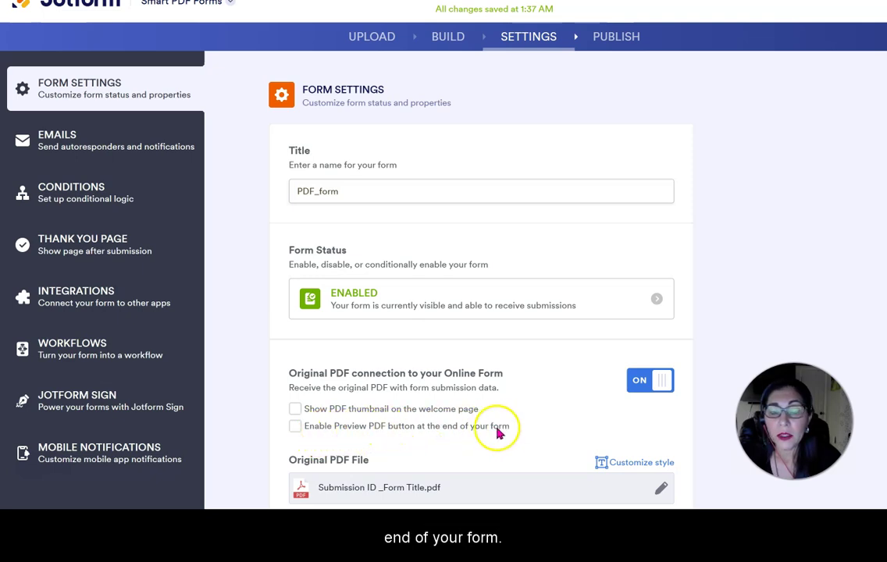
click(295, 428)
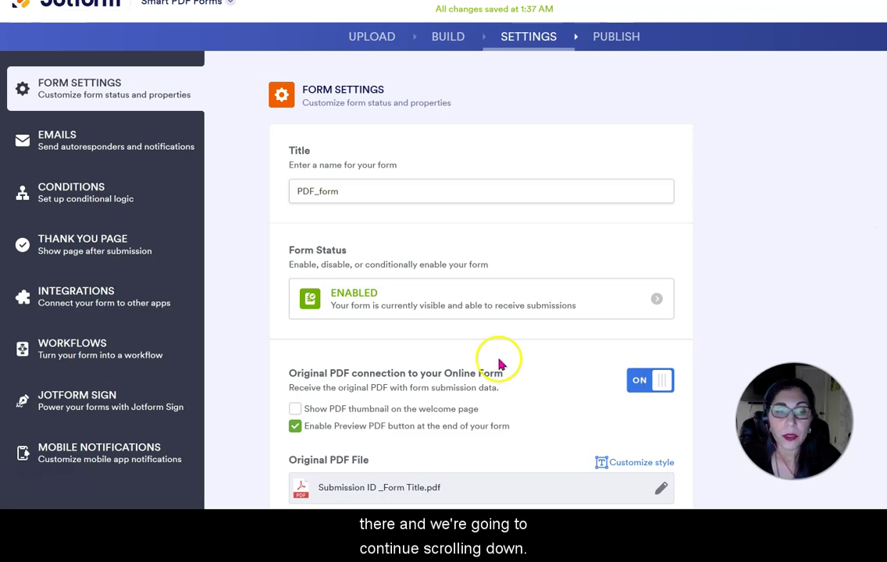
scroll(500, 365, down, 3)
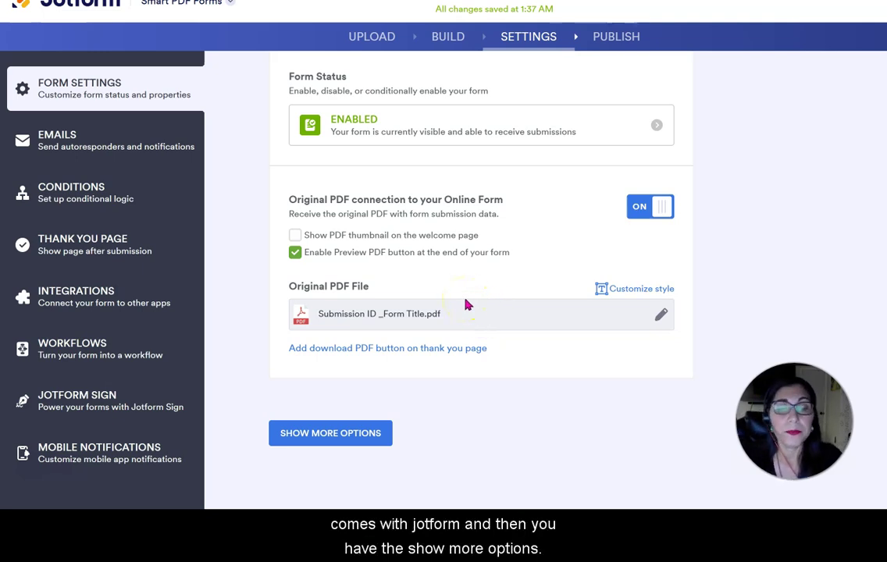
click(327, 432)
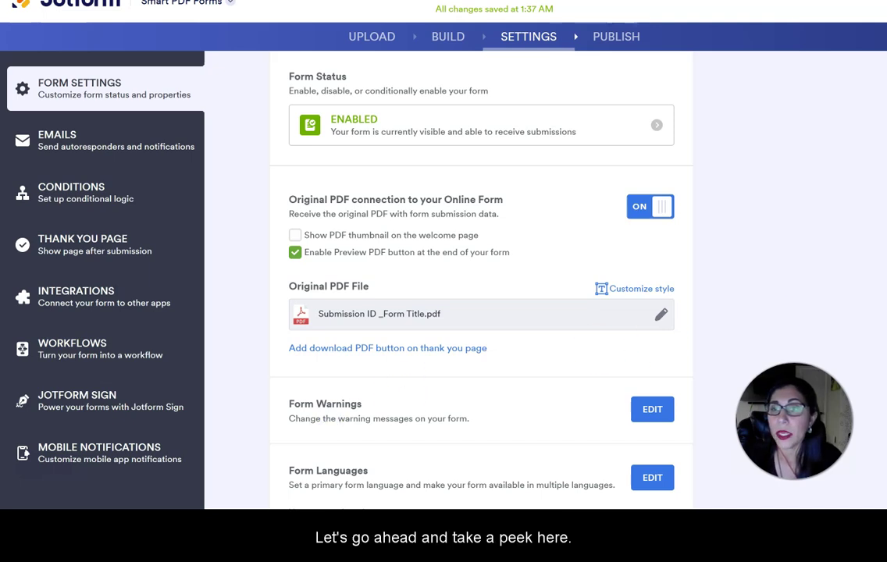
scroll(481, 273, down, 5)
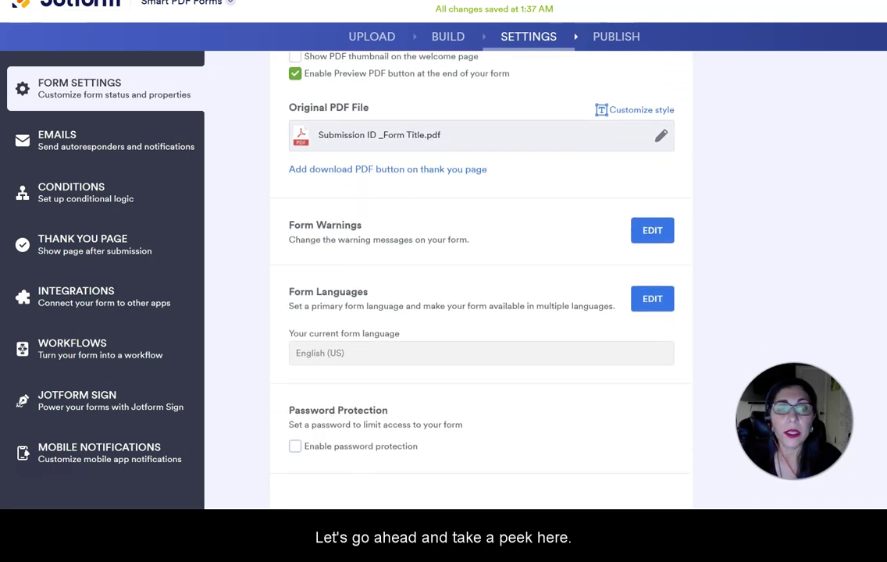
scroll(481, 274, down, 2)
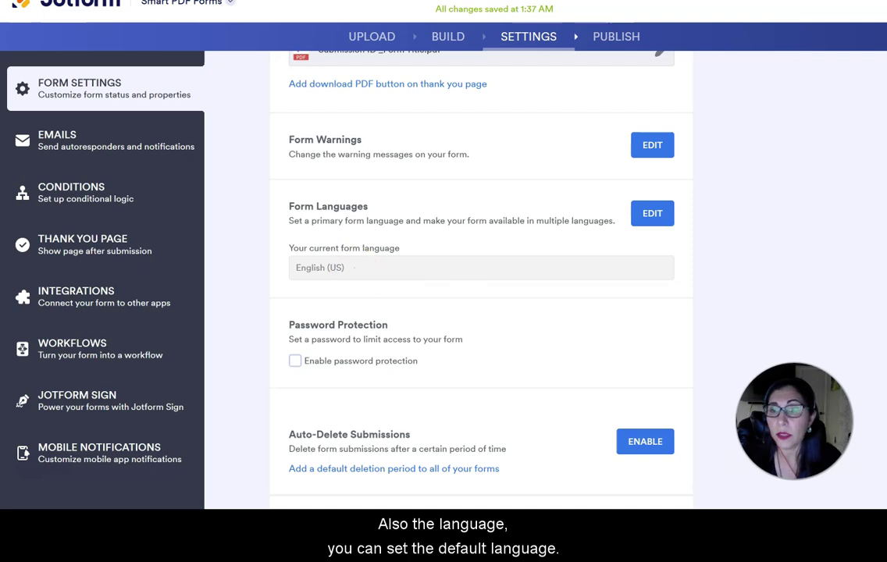
scroll(481, 273, down, 5)
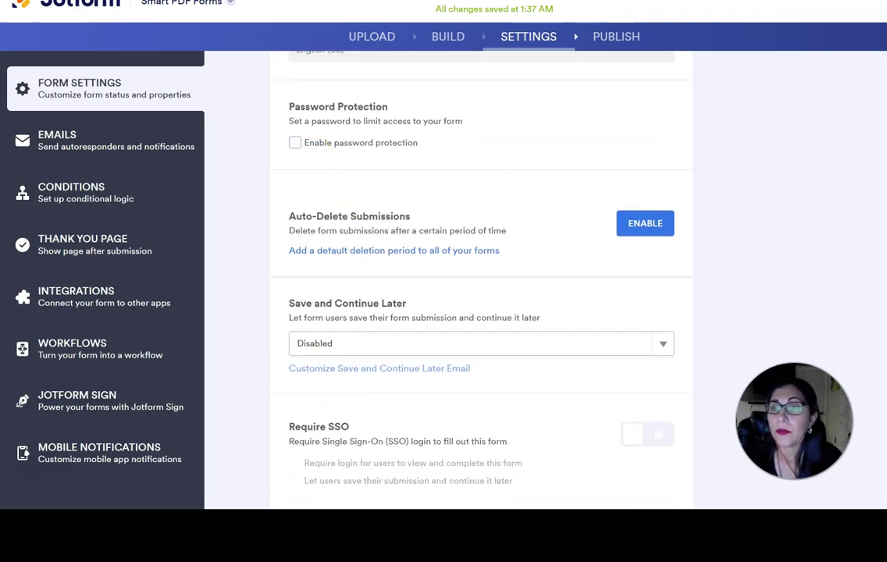
scroll(481, 273, down, 4)
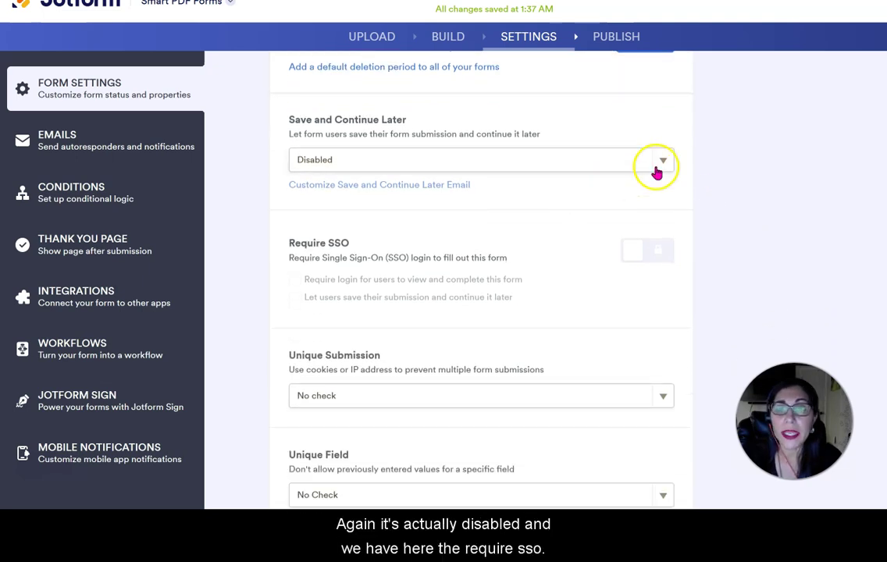
click(658, 163)
click(547, 196)
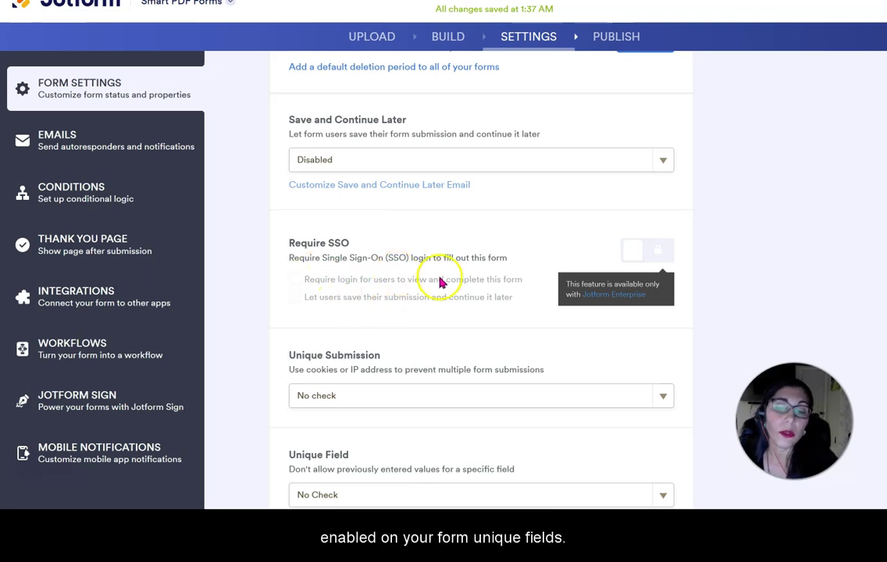
scroll(406, 266, down, 3)
click(395, 251)
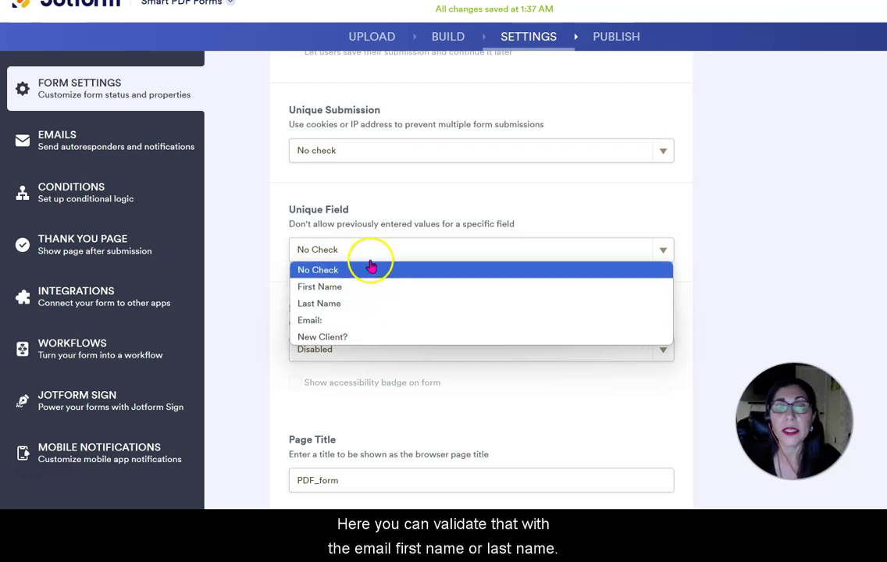
click(396, 214)
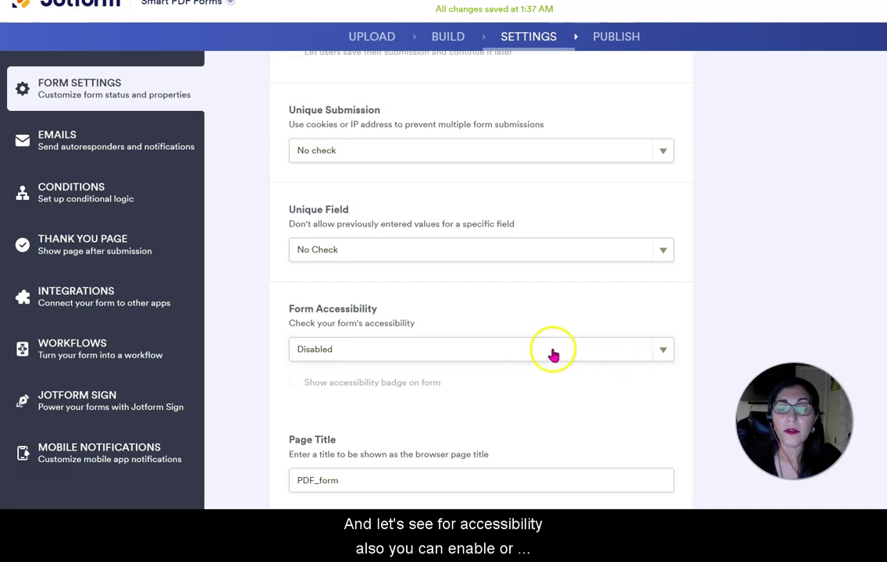
click(651, 353)
click(652, 352)
scroll(481, 282, down, 5)
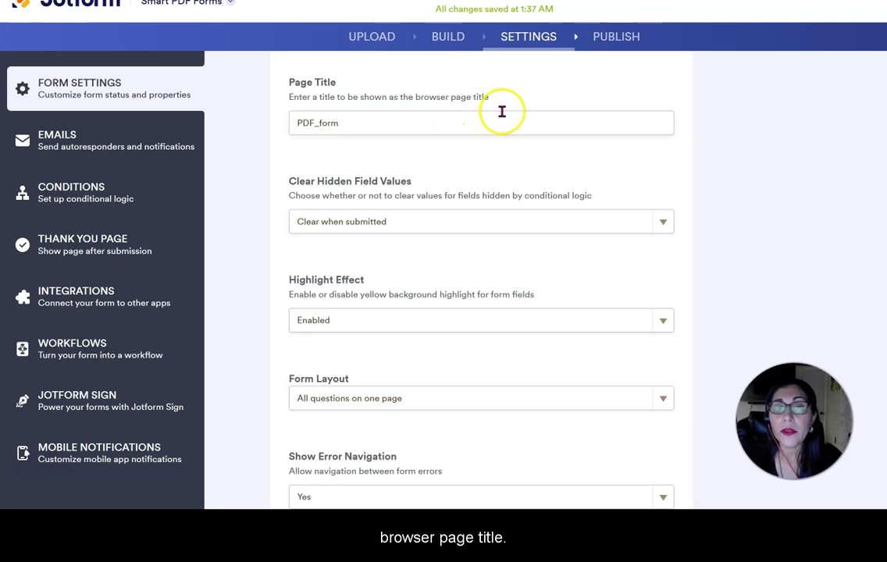
Replace the Page Title 'PDF_form' with 'PDF Form' in Form Settings
drag(361, 123, 275, 131)
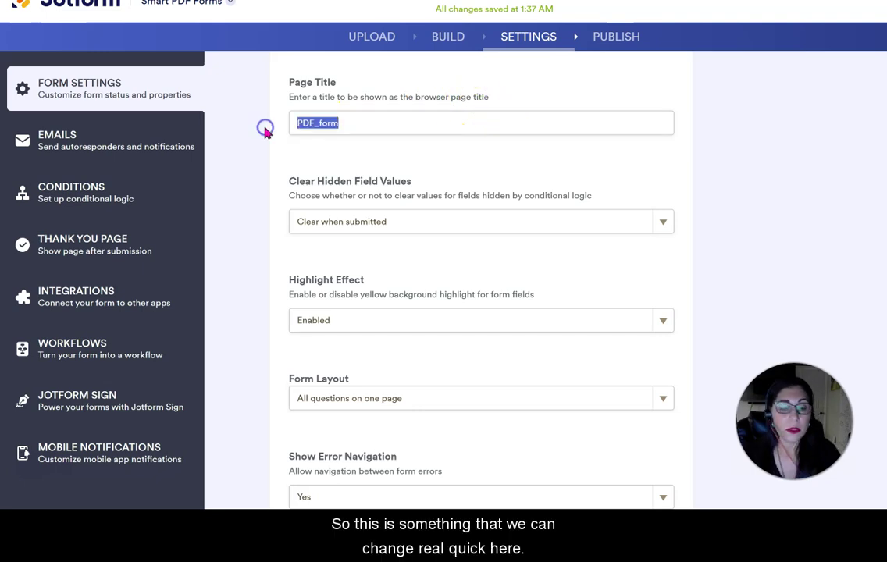
text(PDF )
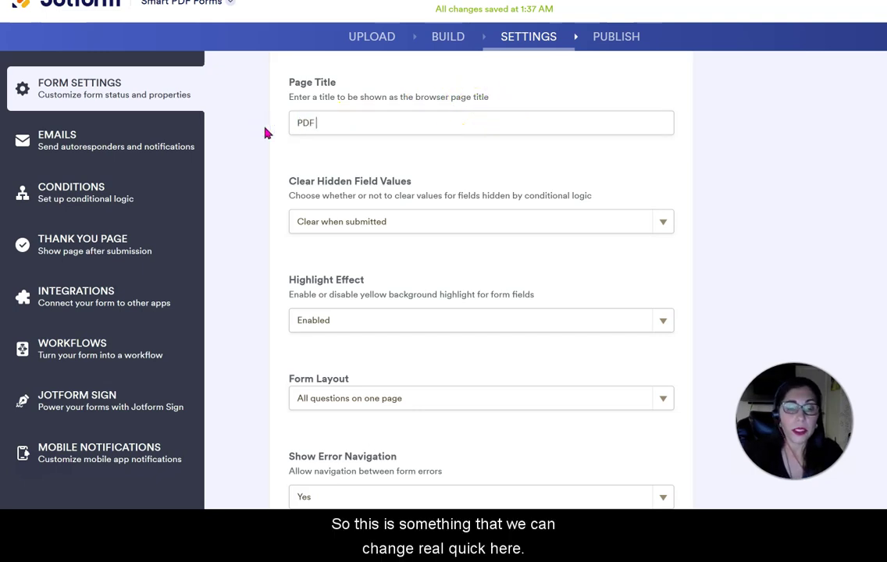
text(Form)
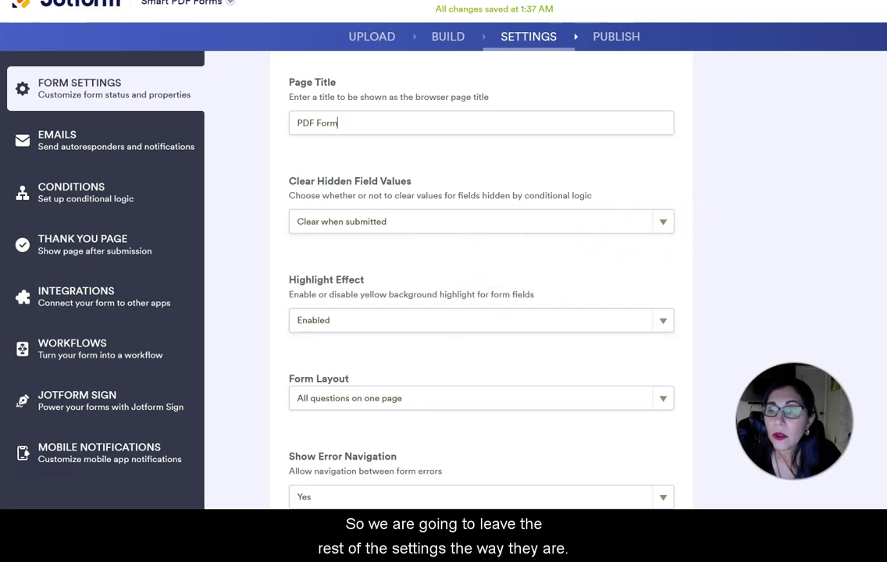
scroll(481, 273, down, 3)
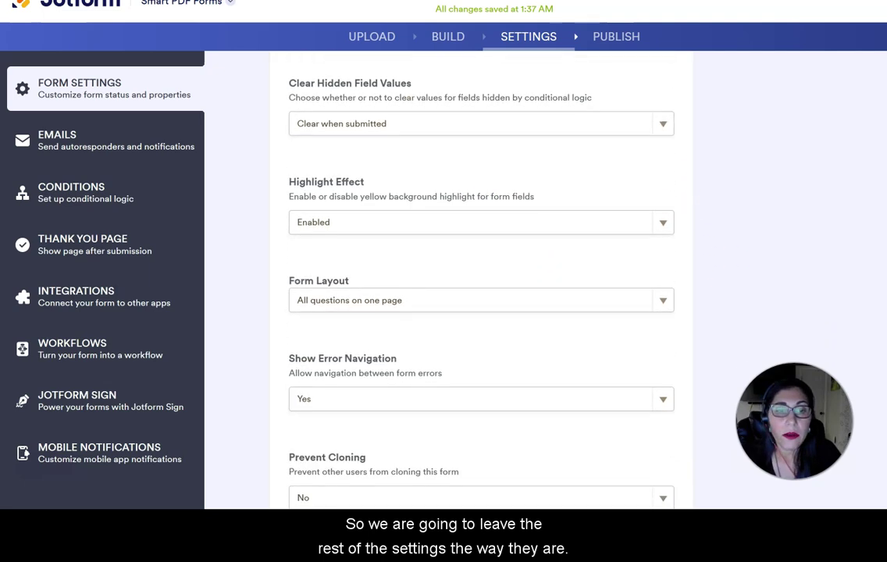
scroll(481, 273, down, 5)
scroll(481, 273, down, 2)
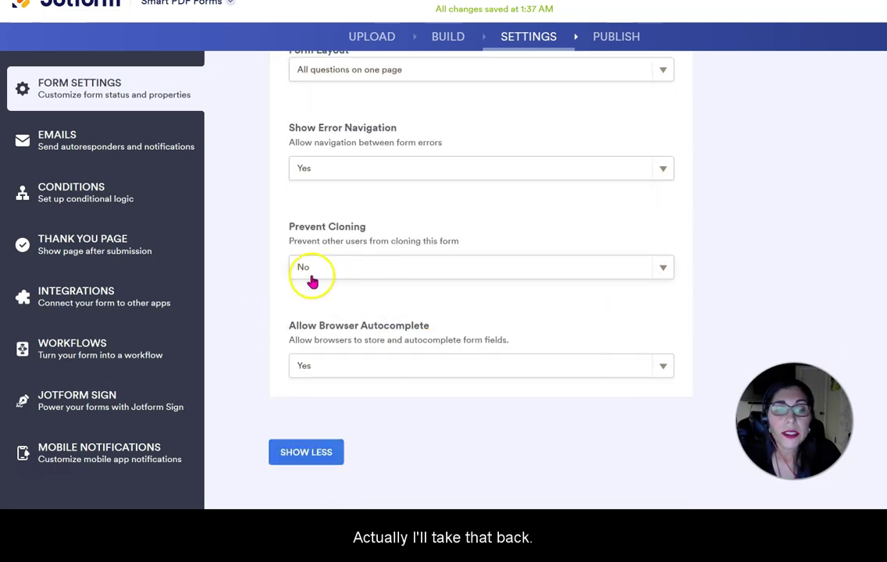
Set Prevent Cloning to Yes in Form Settings
click(362, 267)
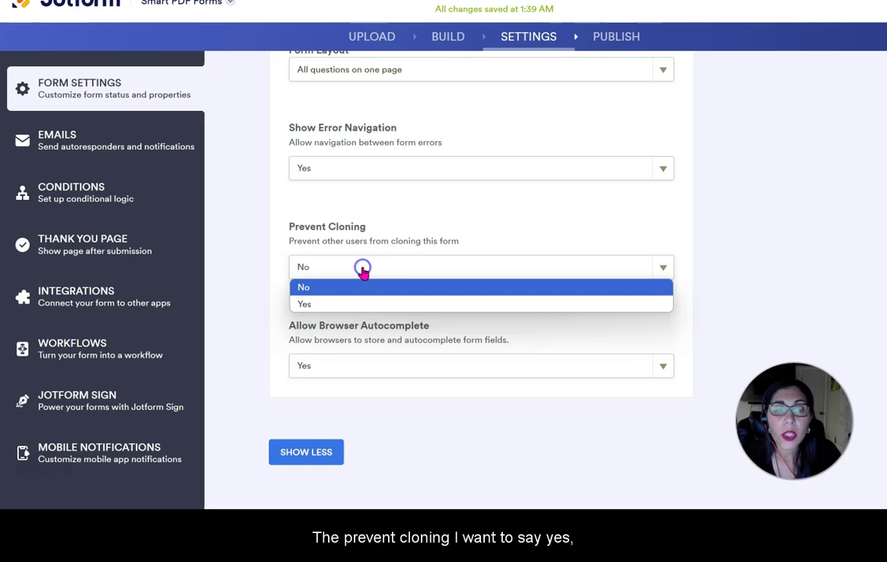
click(345, 306)
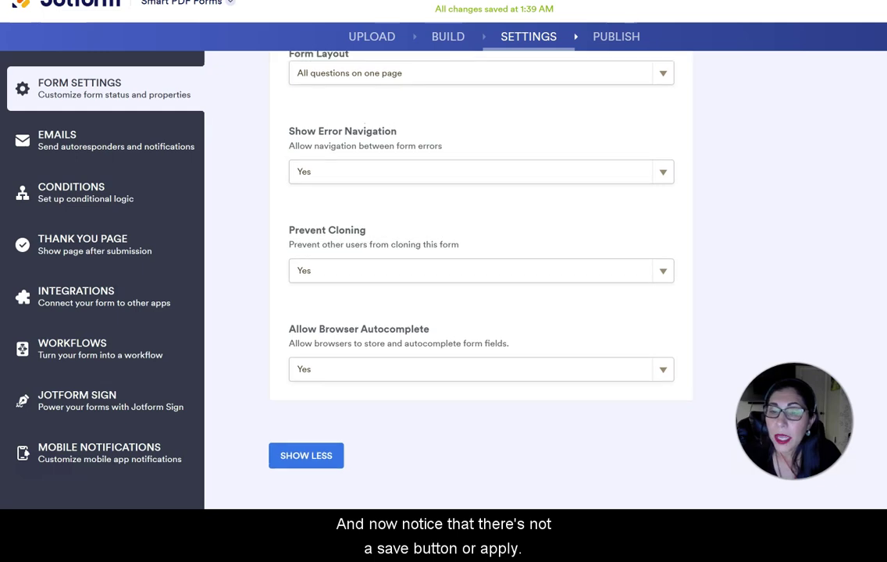
scroll(480, 273, up, 10)
scroll(480, 274, up, 5)
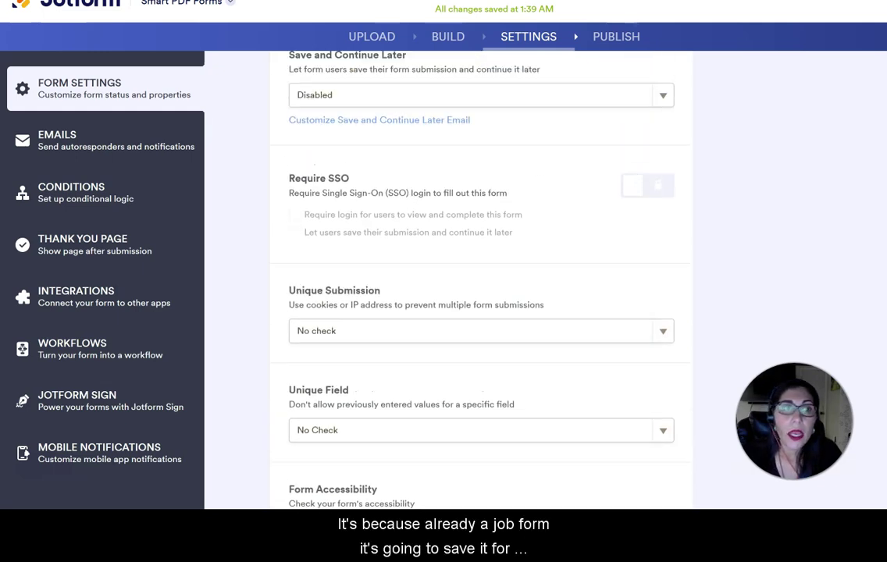
scroll(480, 274, up, 6)
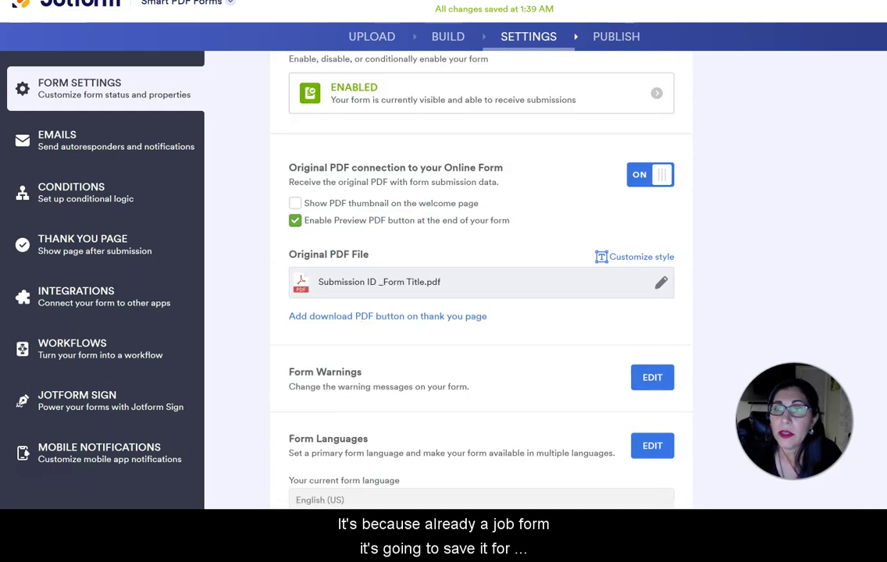
Copy the form's direct link from the Publish tab's Quick Share panel
click(620, 42)
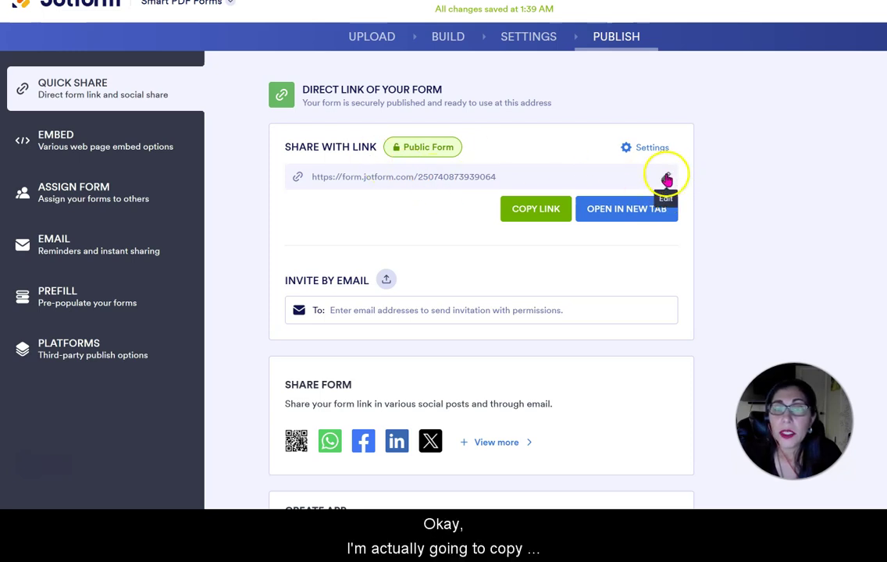
click(539, 213)
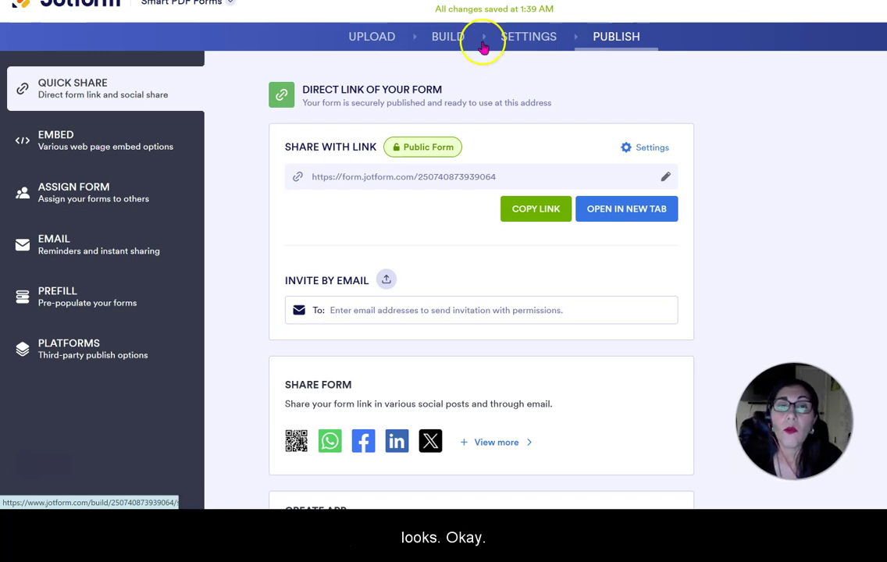
click(451, 47)
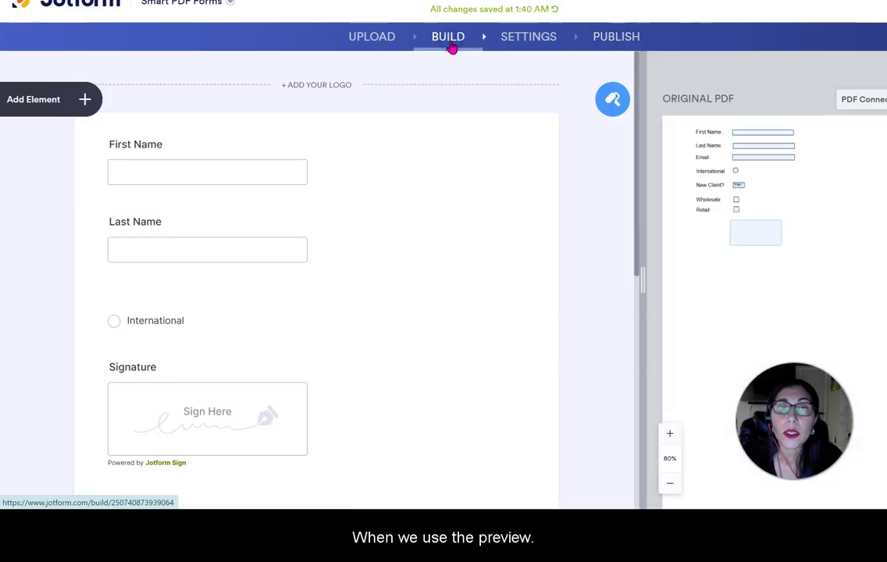
click(521, 42)
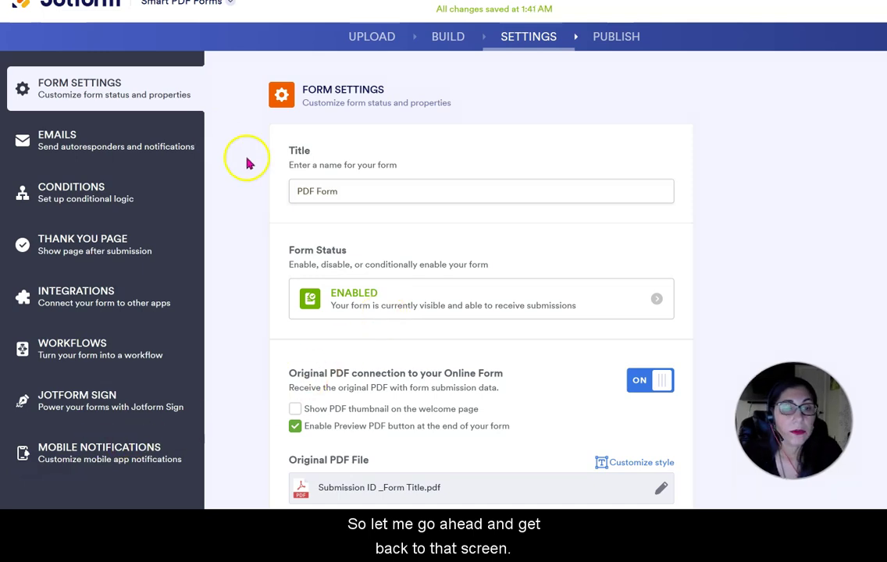
click(610, 39)
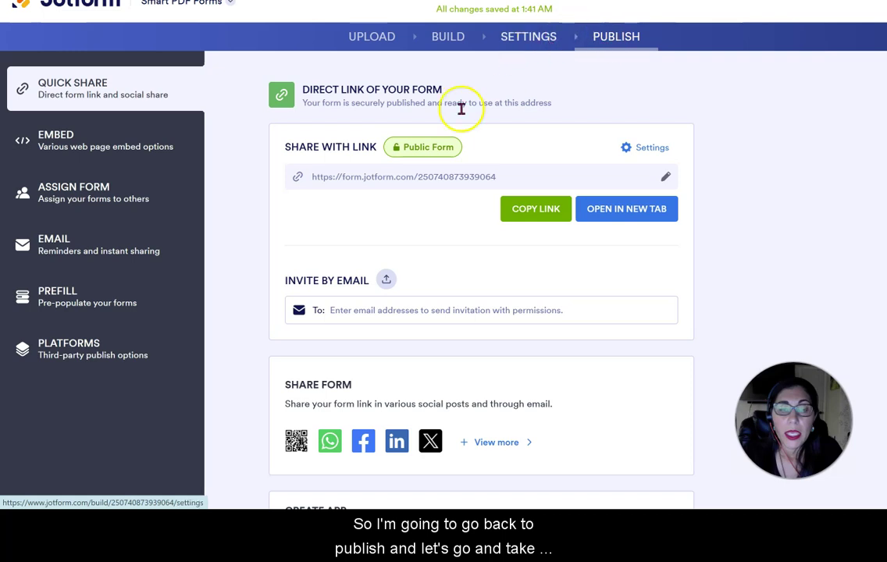
Copy the form's JavaScript embed code from the Publish tab's Embed options
click(56, 147)
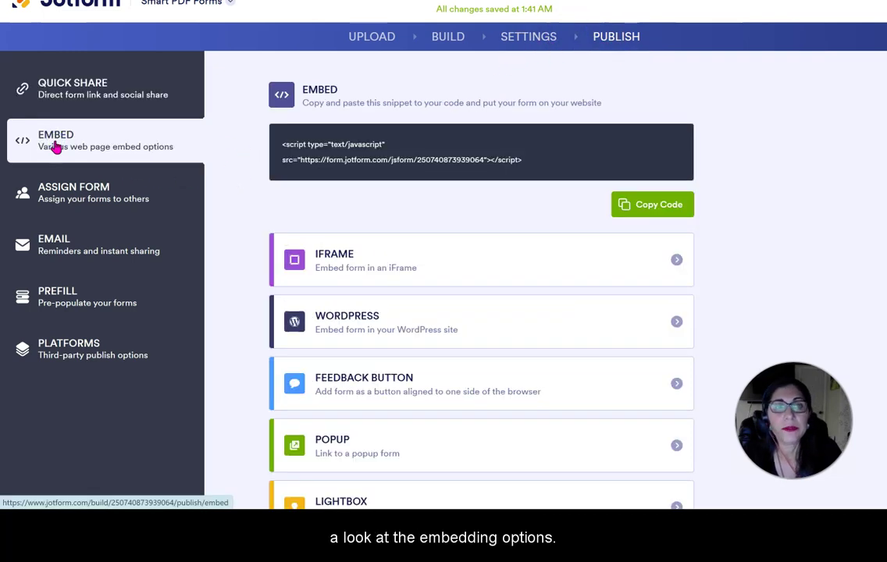
click(619, 213)
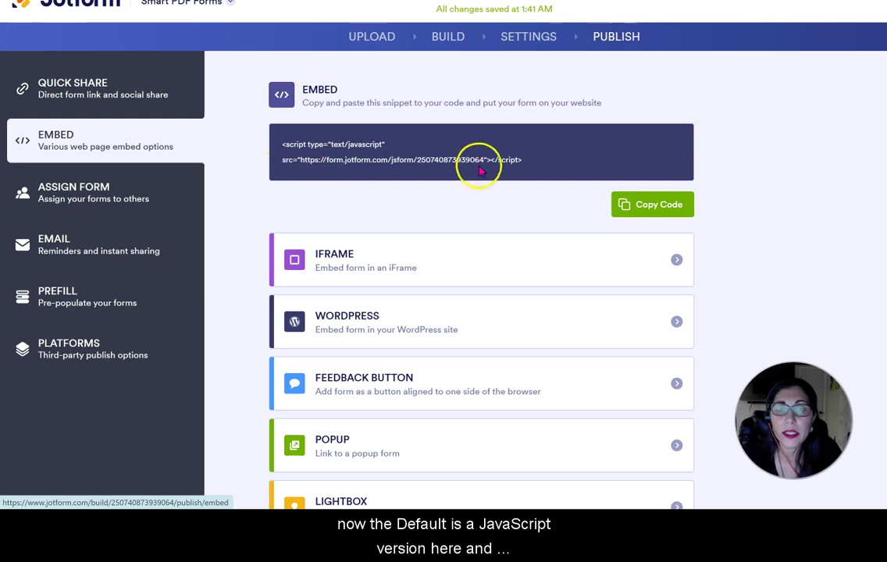
click(631, 204)
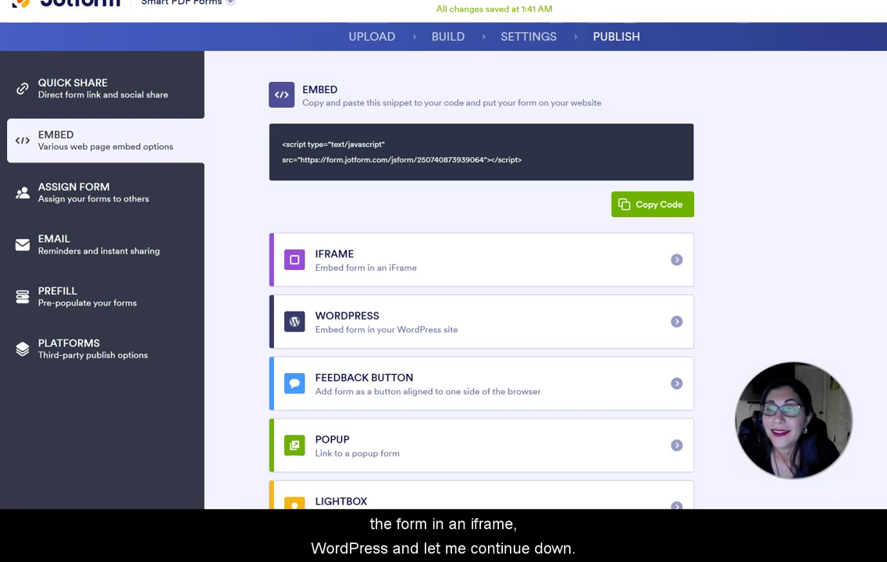
drag(283, 159, 522, 159)
scroll(481, 313, down, 4)
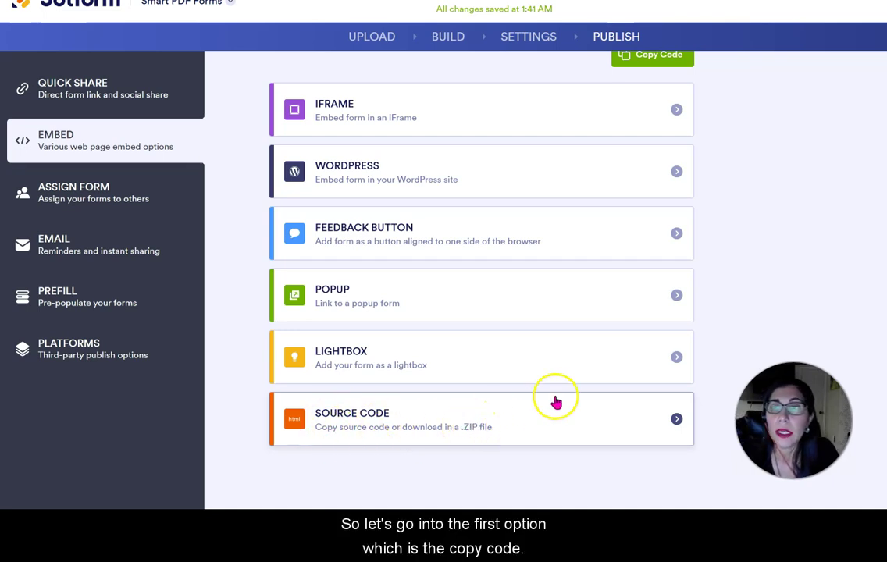
scroll(570, 394, up, 1)
scroll(575, 392, up, 3)
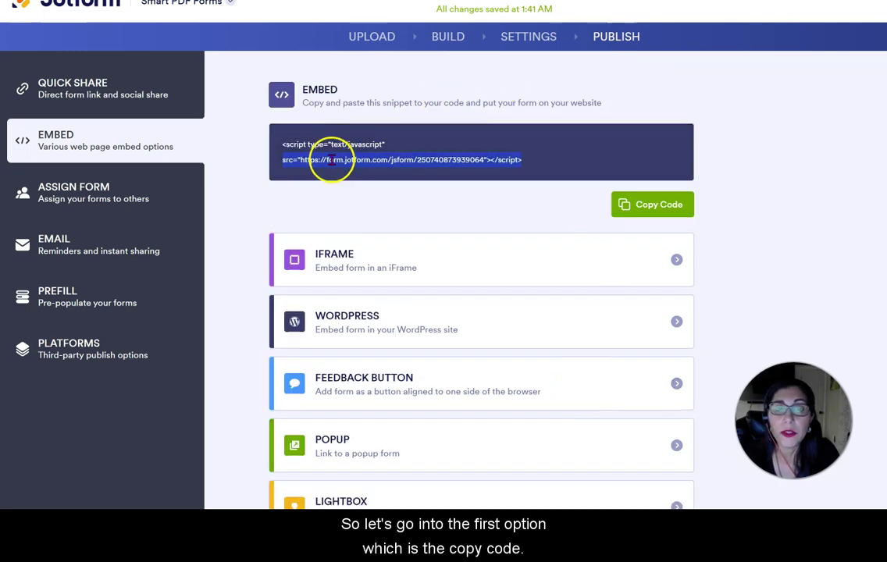
click(648, 207)
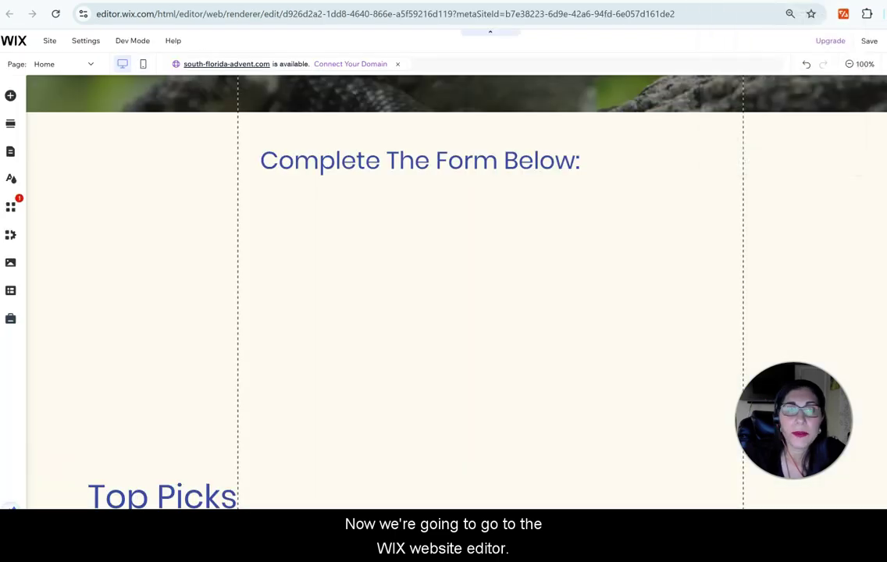
Add an Embed HTML element from Add Elements > Embed Code below the Complete The Form Below heading
mouse_move(287, 369)
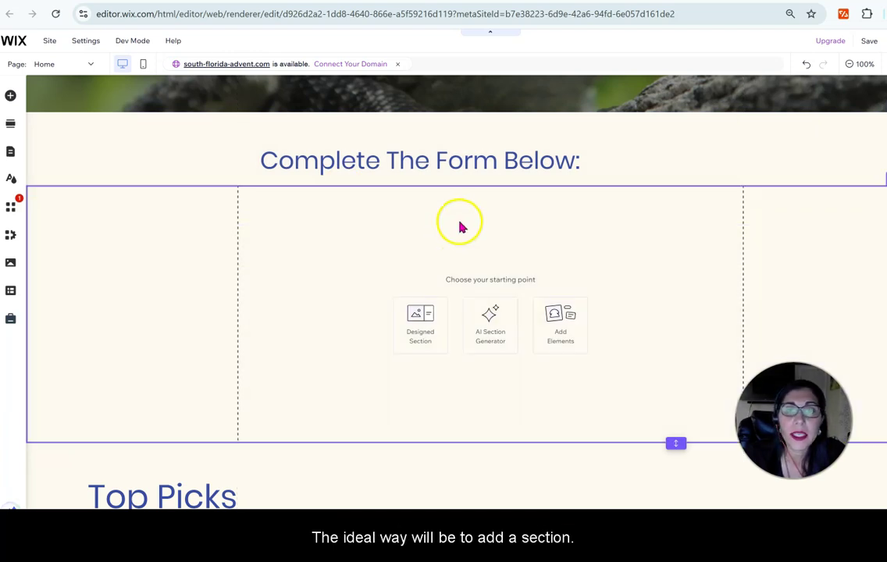
mouse_move(469, 196)
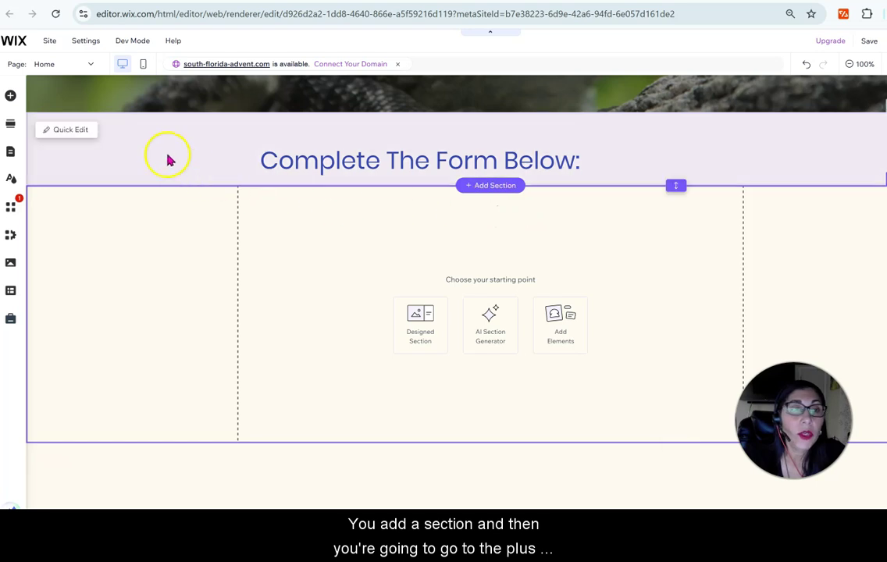
click(10, 98)
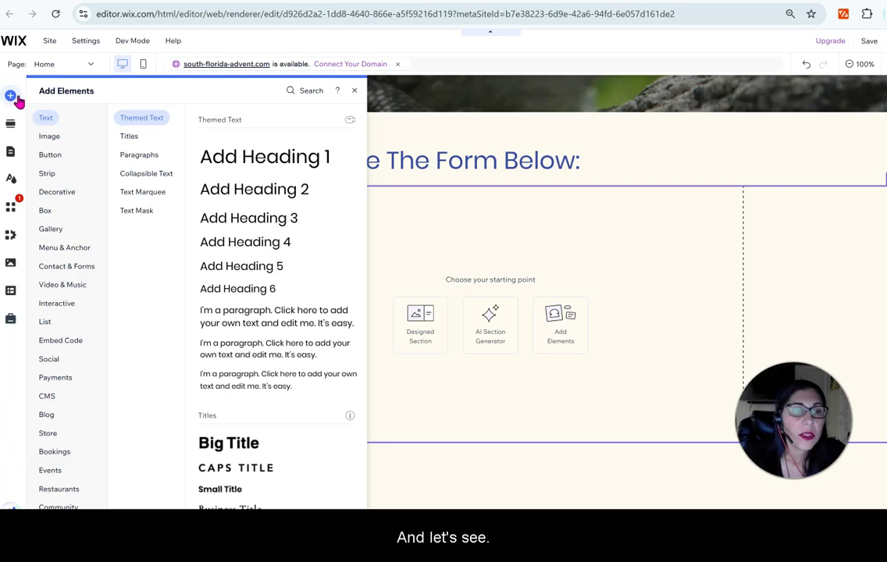
click(53, 193)
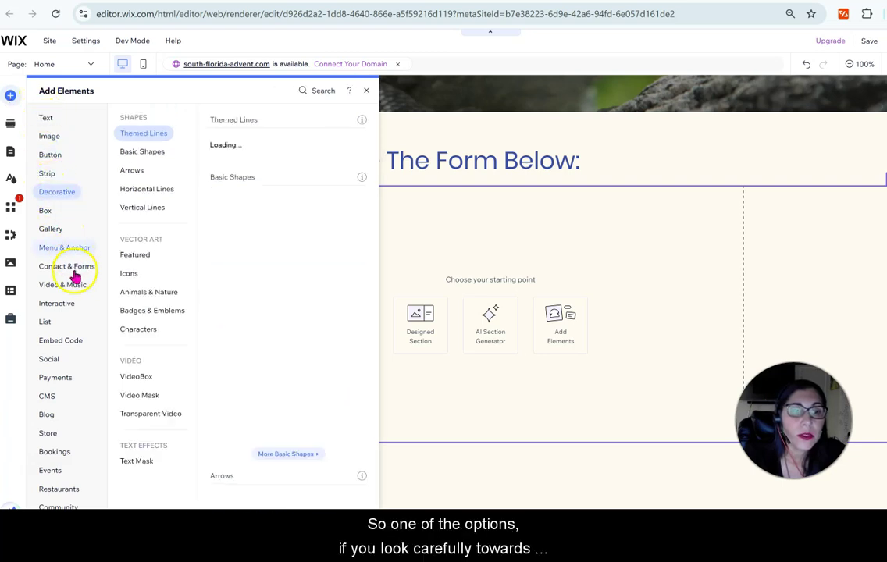
mouse_move(71, 344)
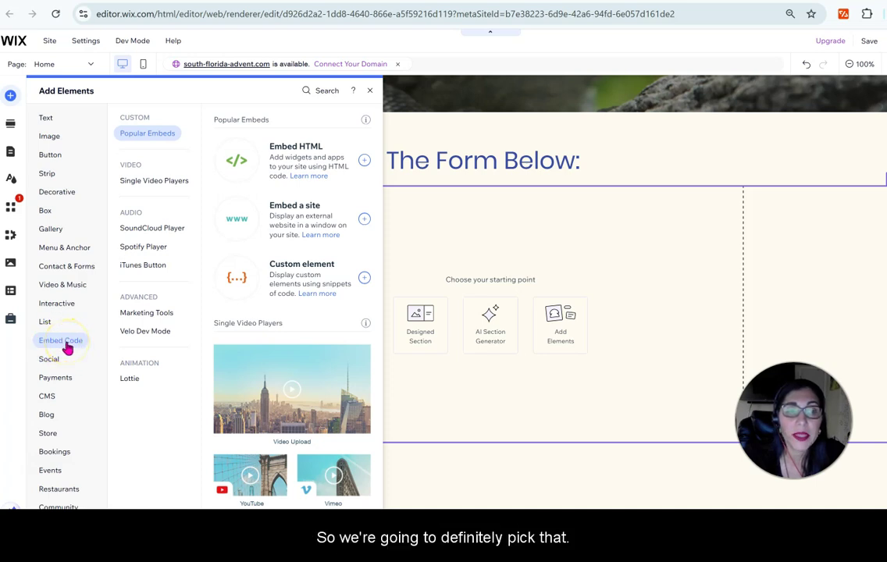
click(301, 157)
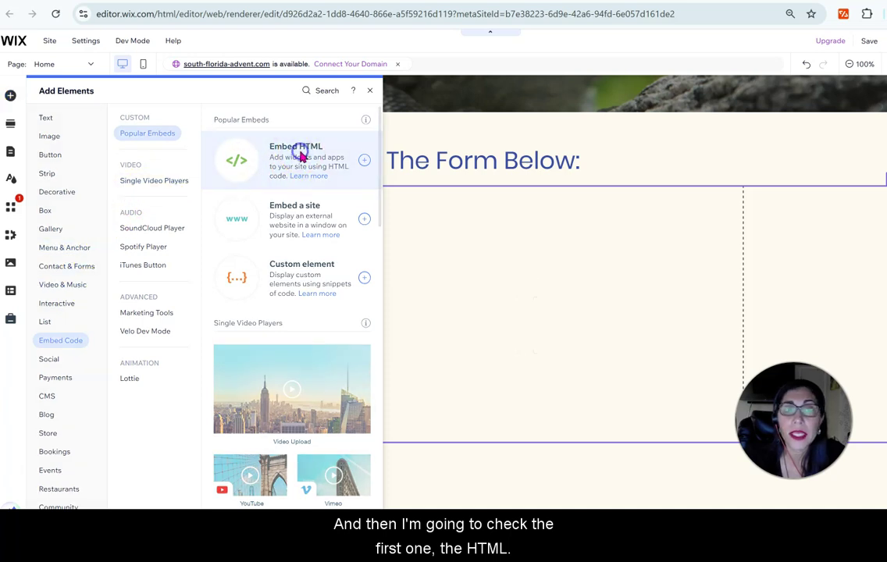
click(630, 254)
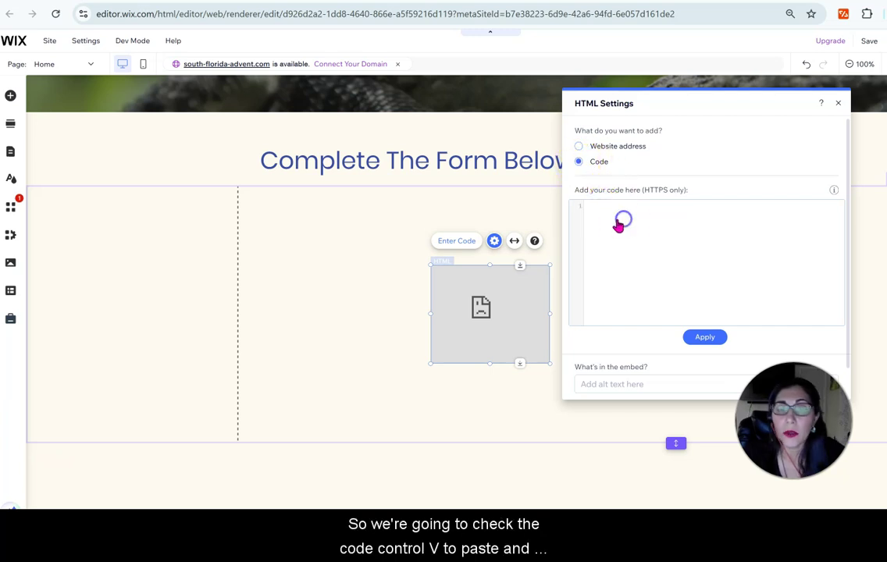
Paste the Jotform script into the HTML element, apply it, and enlarge it to 520 by 507
key(ctrl+v)
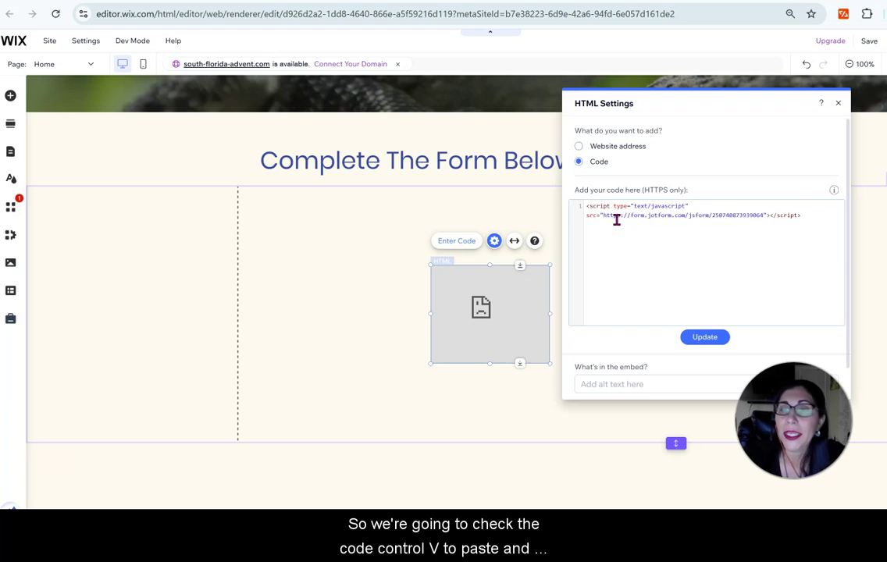
click(699, 336)
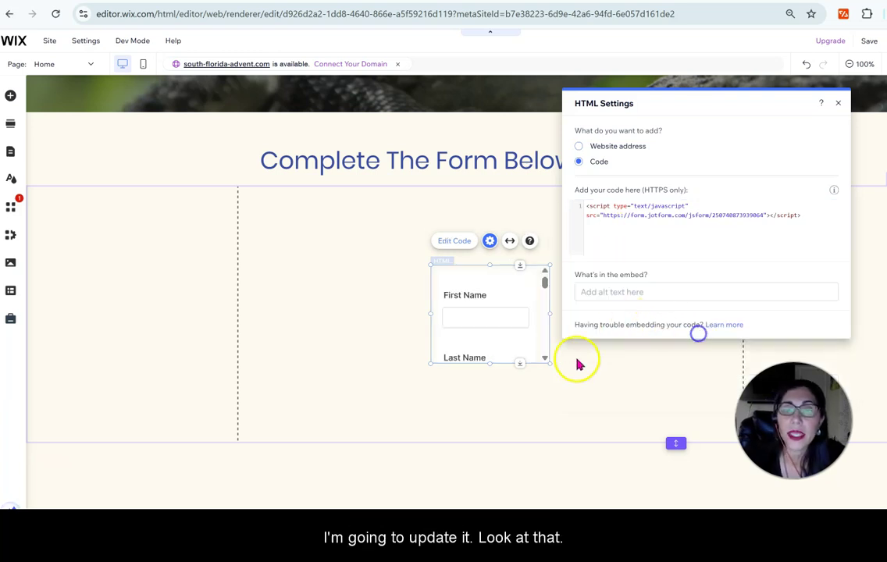
drag(550, 364, 604, 449)
double_click(480, 296)
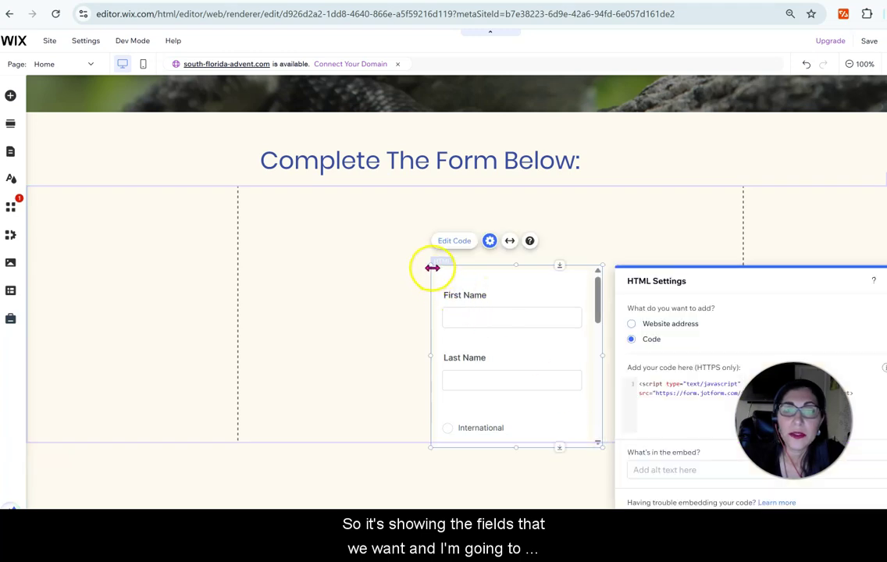
drag(430, 266, 329, 186)
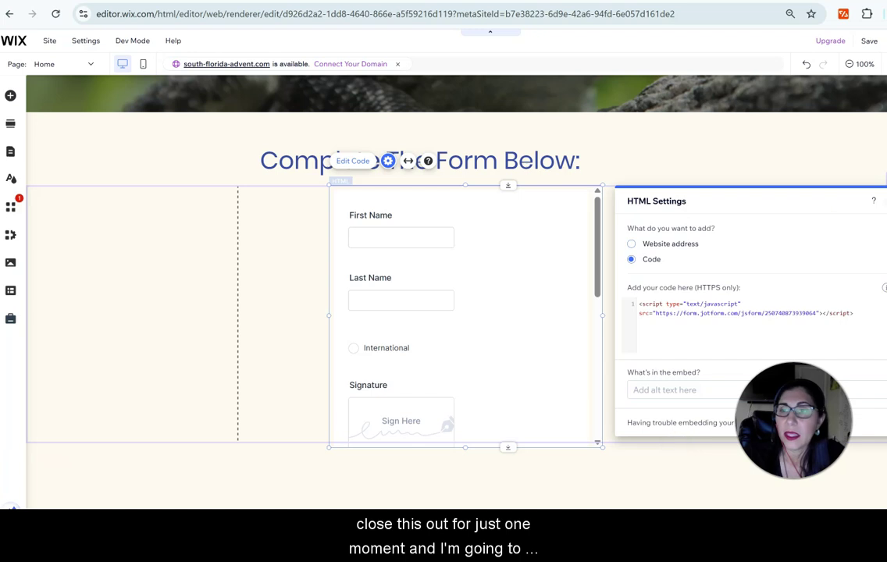
Close HTML Settings and make the section and form embed wider and taller
click(883, 200)
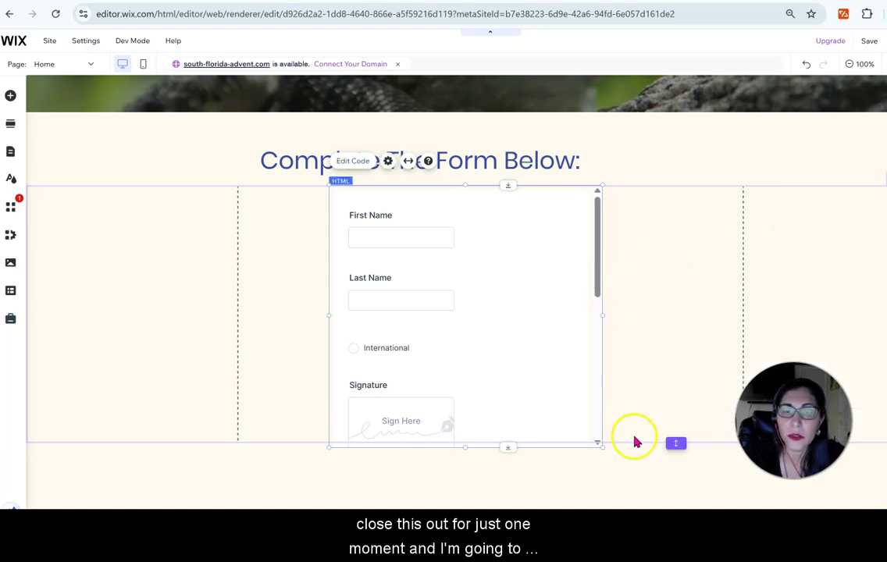
drag(675, 444, 675, 509)
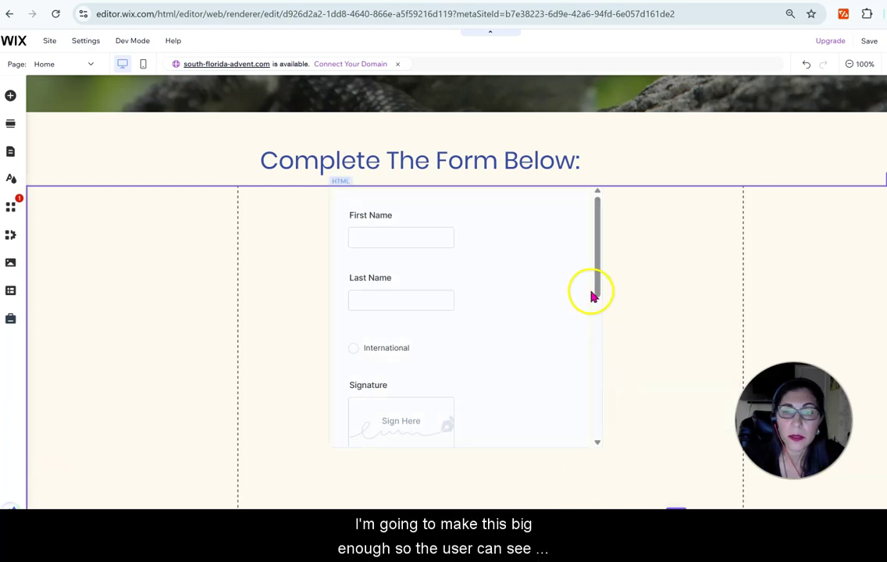
click(547, 422)
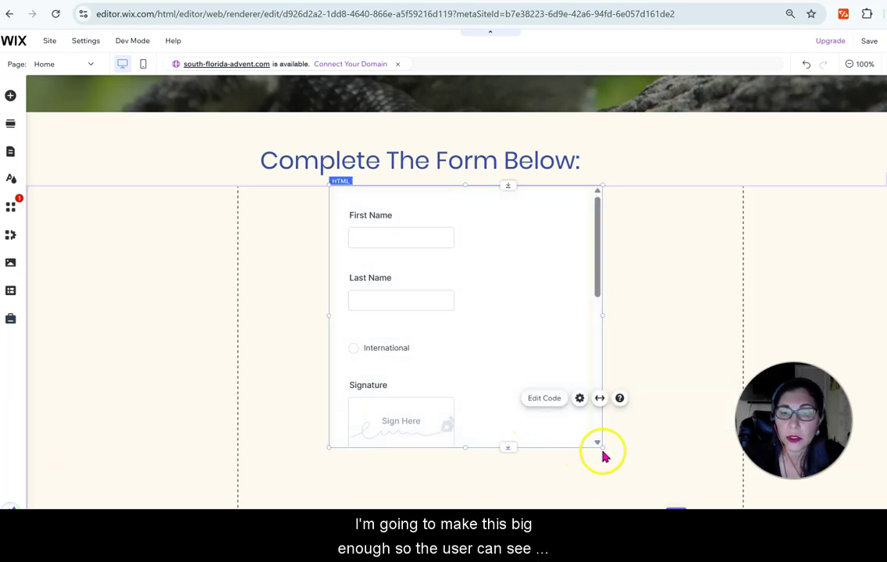
drag(600, 447, 616, 501)
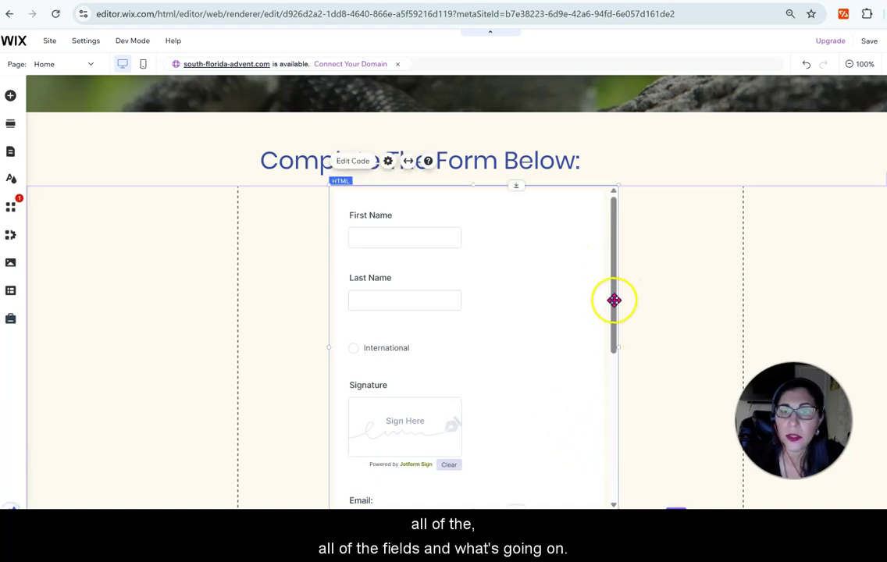
scroll(652, 163, down, 3)
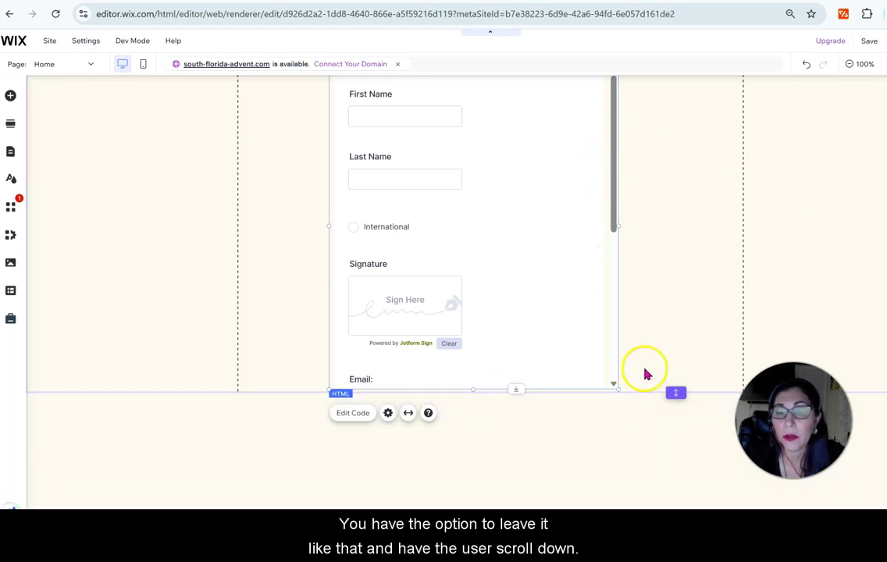
Stretch the section and form embed to 675 by 1127, showing the Continue button, then save the site
drag(676, 394, 676, 509)
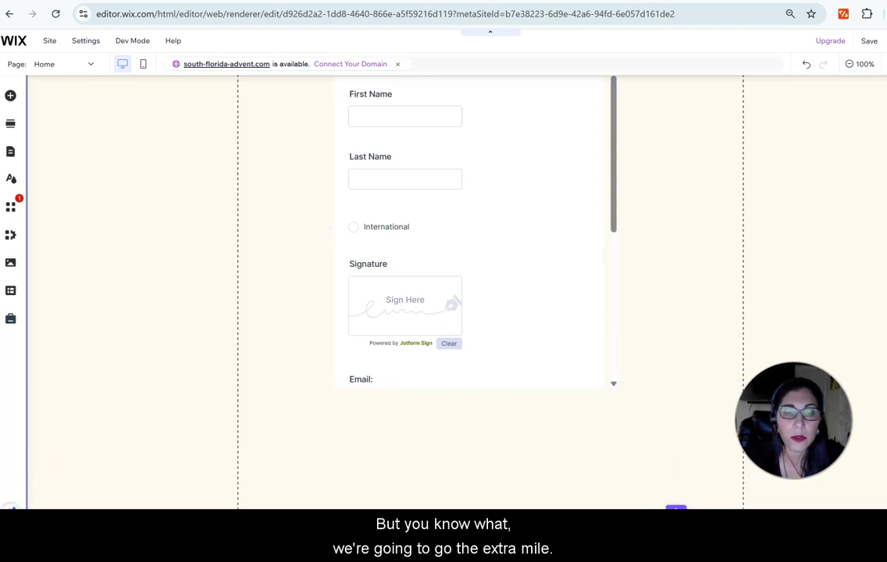
click(546, 317)
drag(518, 391, 517, 503)
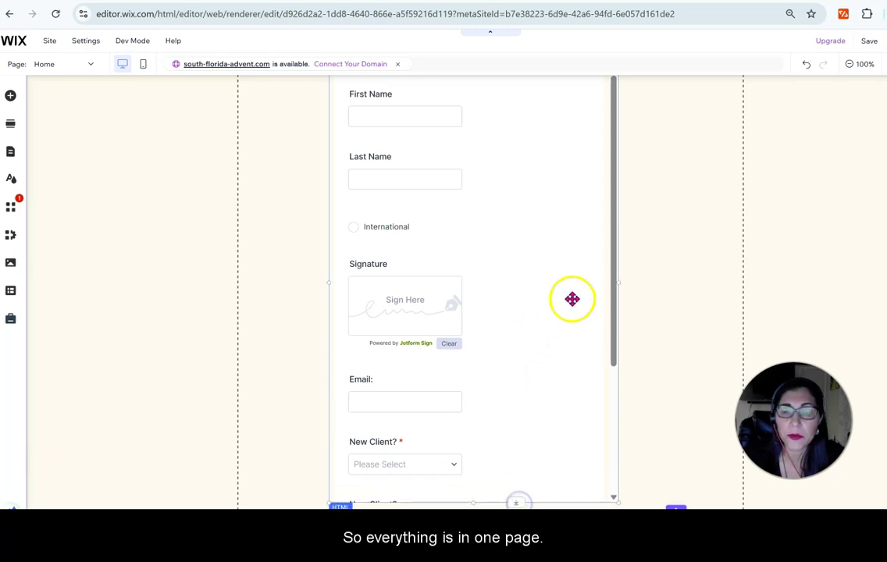
drag(620, 283, 679, 285)
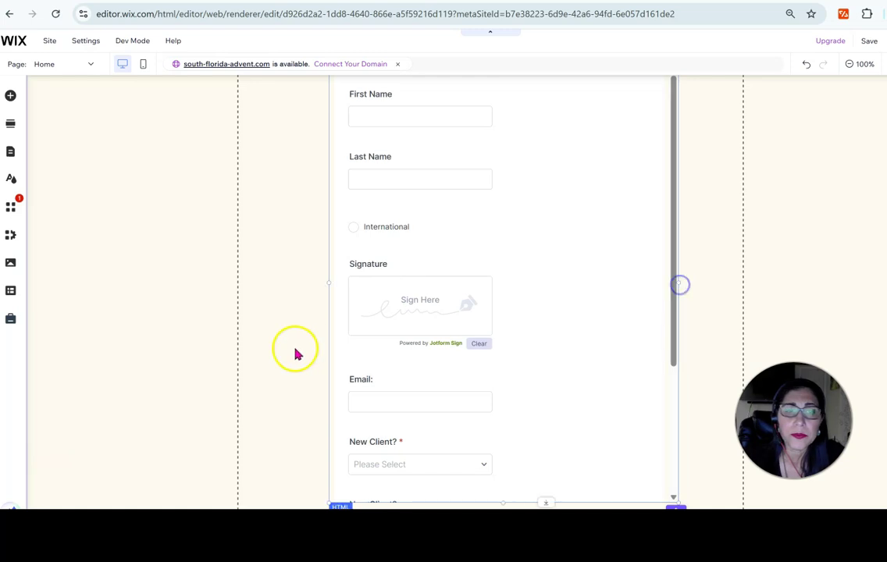
scroll(536, 344, down, 3)
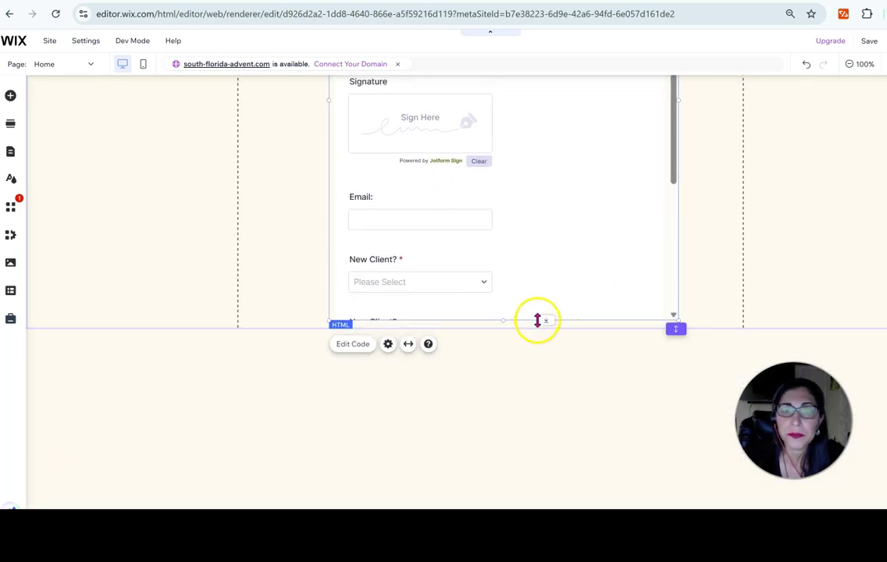
drag(542, 318, 550, 455)
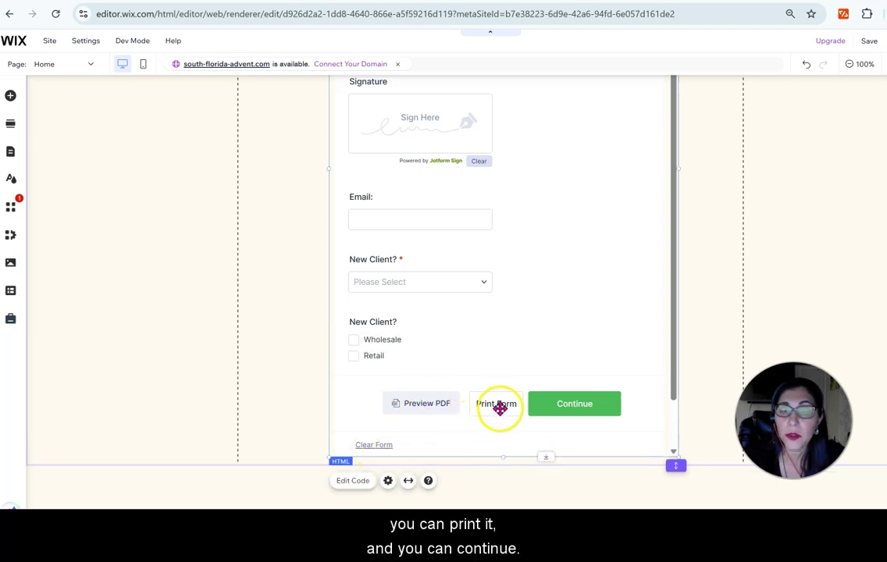
scroll(539, 351, up, 3)
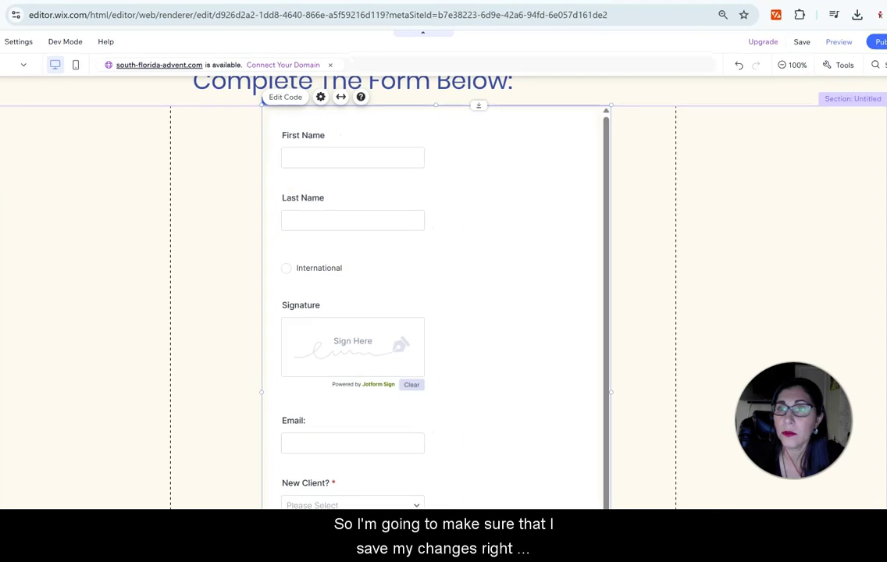
click(793, 39)
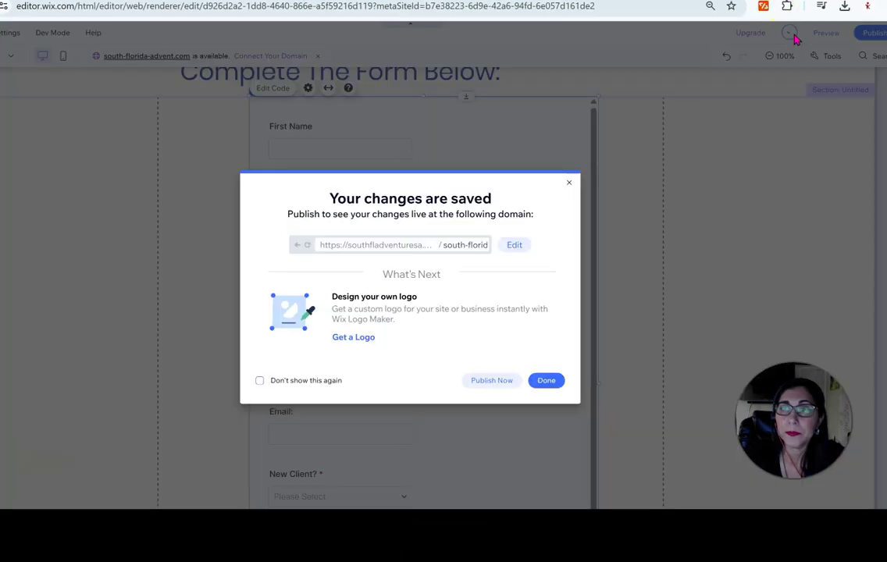
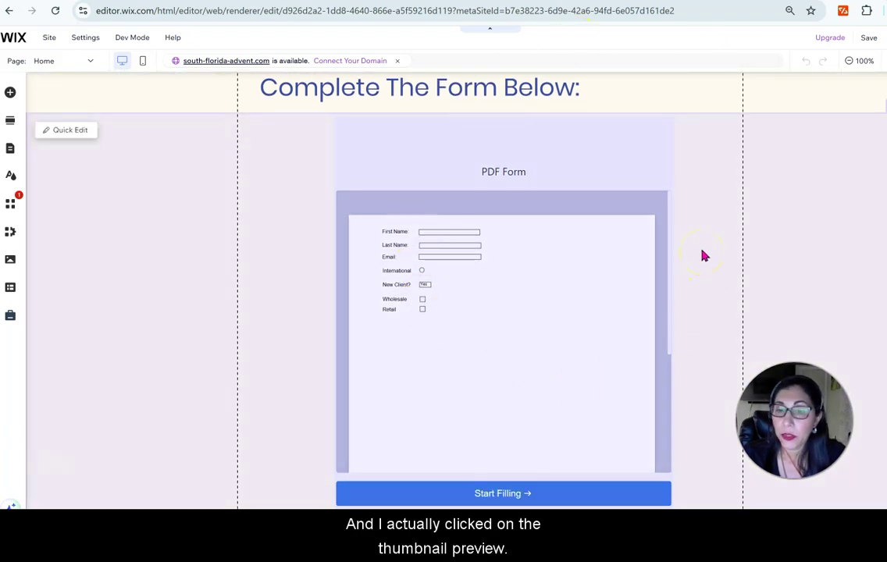
Turn off 'Show PDF thumbnail on the welcome page' in the Jotform form settings
click(456, 182)
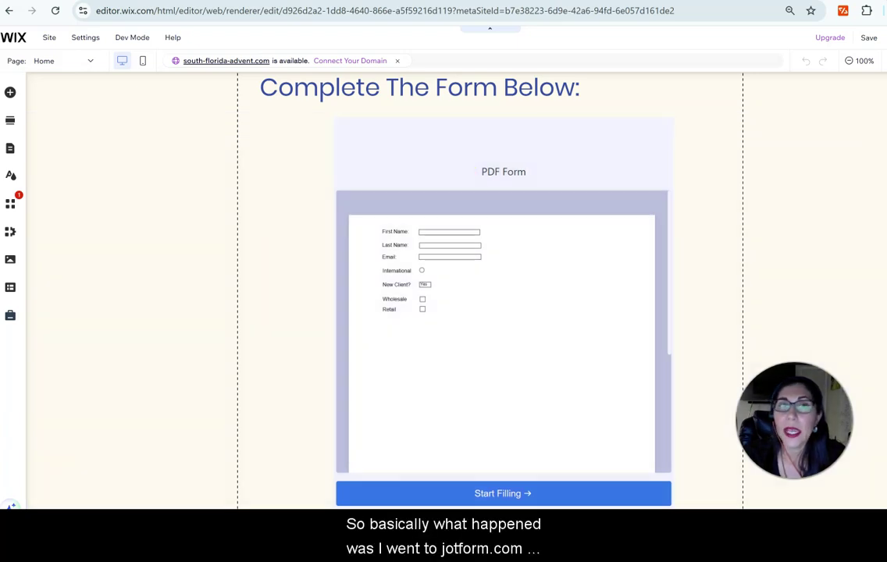
click(277, 17)
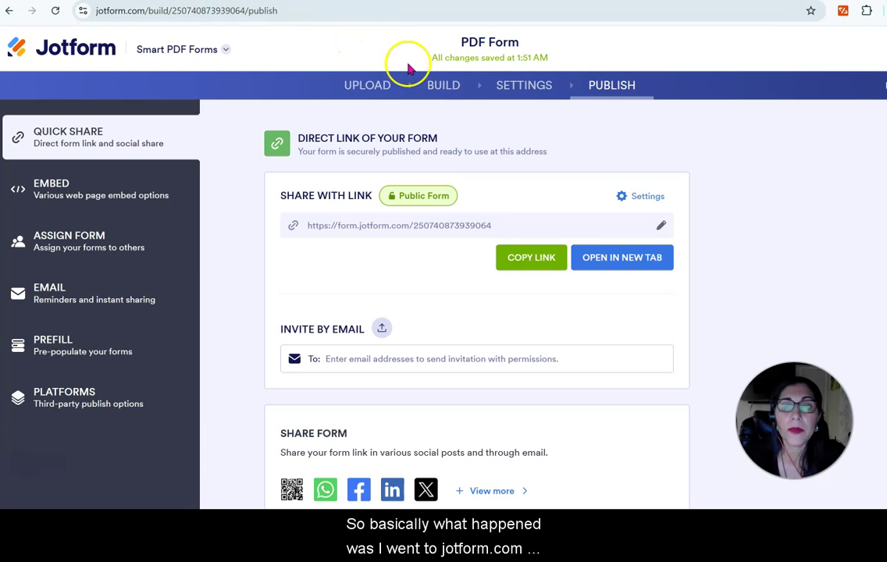
click(525, 88)
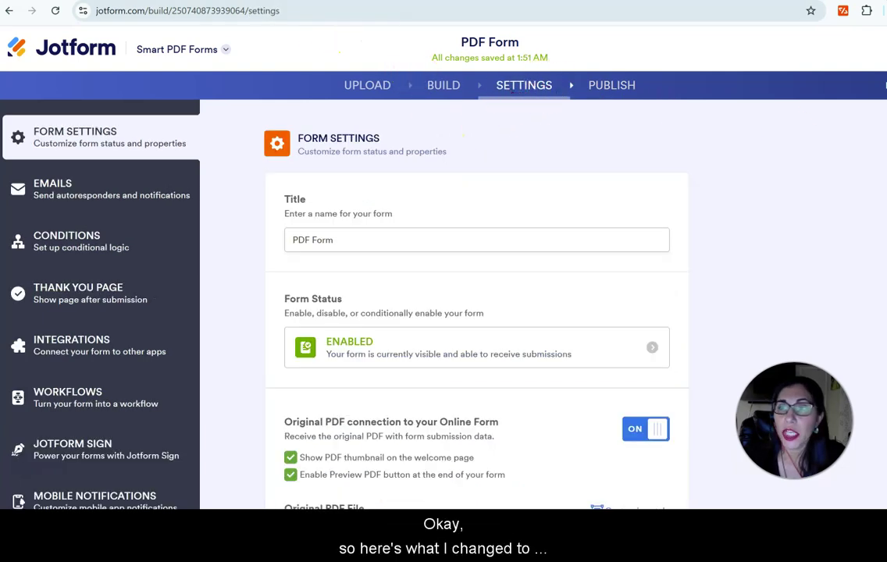
scroll(476, 305, down, 2)
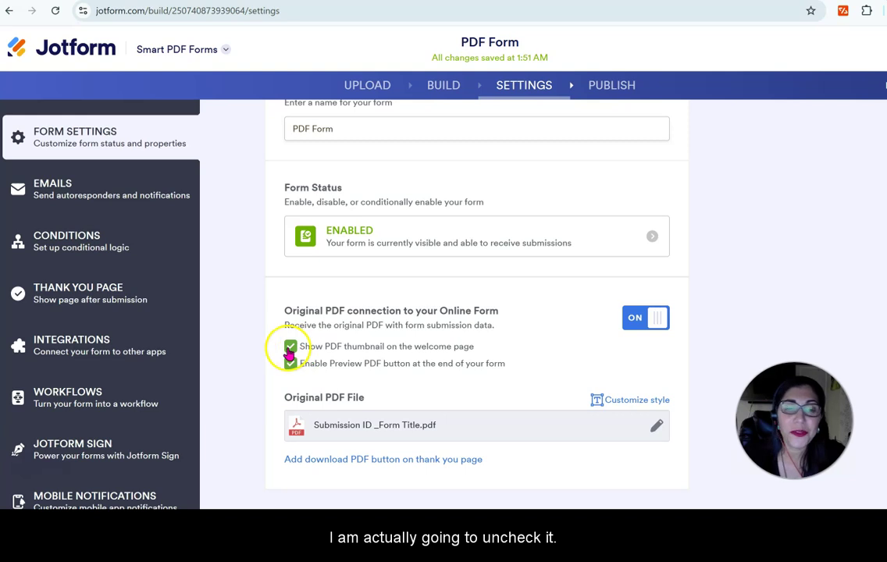
click(290, 348)
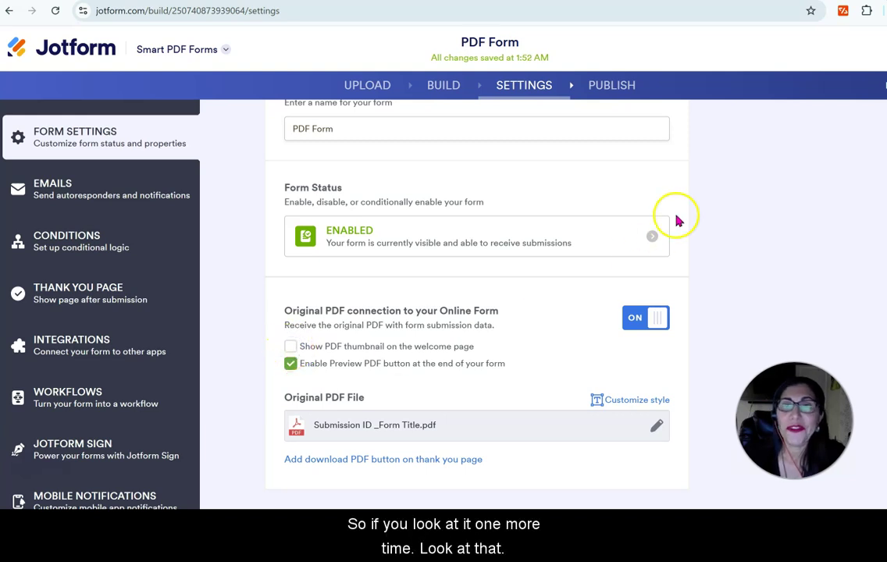
Return to the Wix editor page, then recheck the Jotform form settings
click(769, 3)
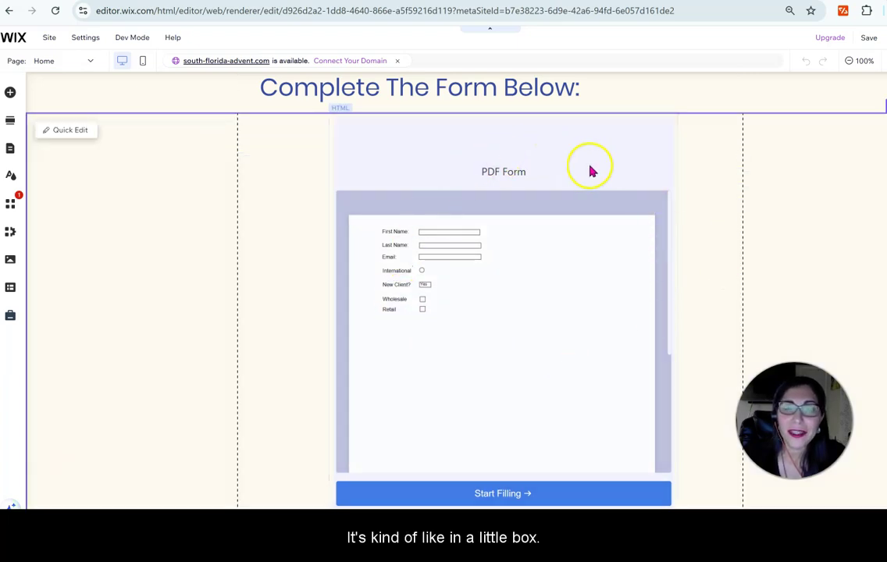
key(ctrl+Tab)
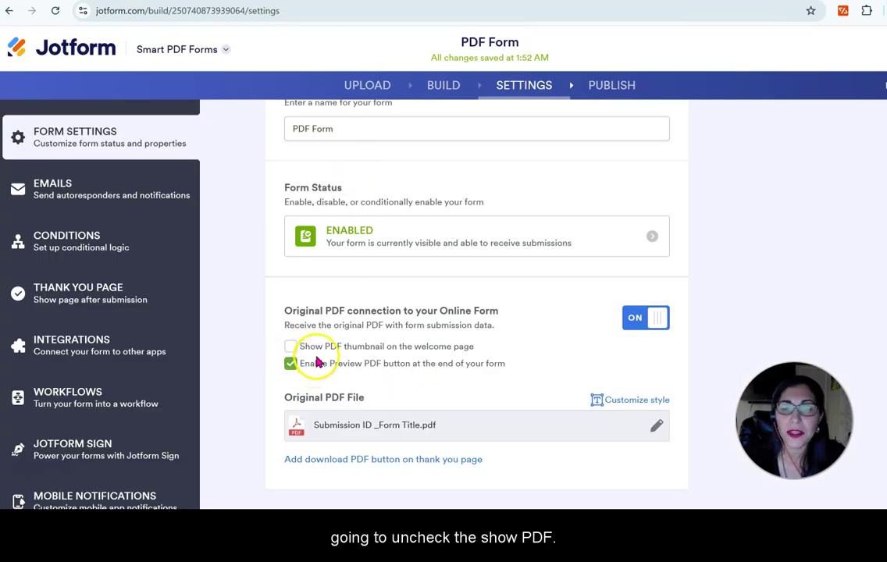
scroll(476, 305, up, 1)
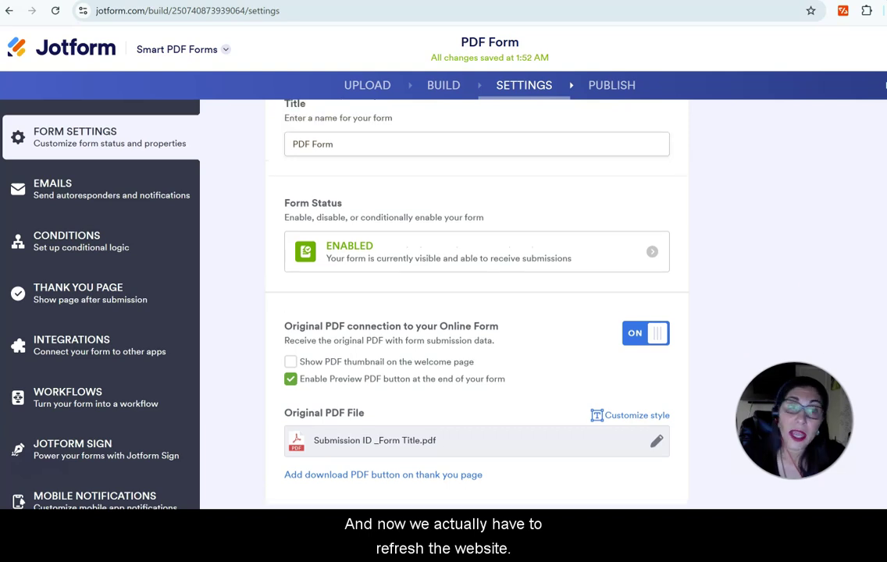
scroll(476, 304, up, 2)
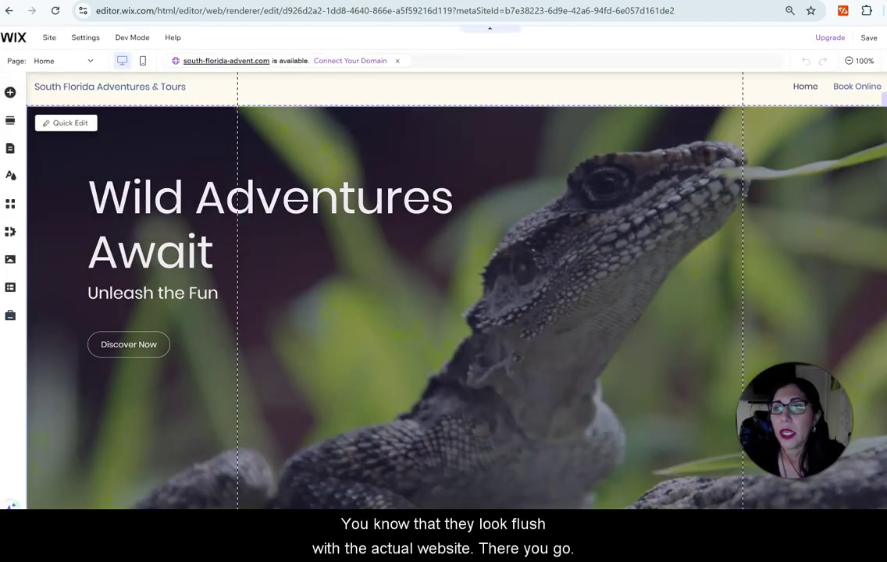
scroll(444, 297, down, 10)
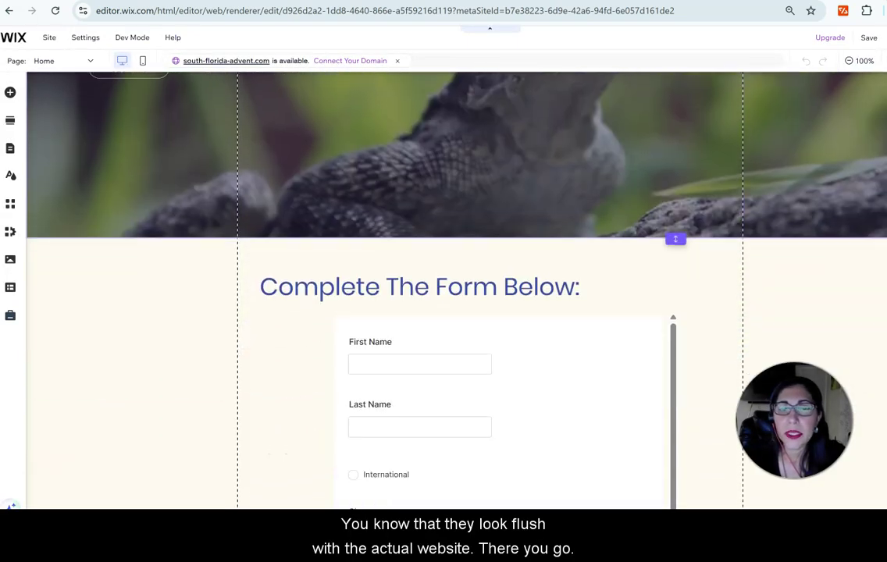
Review the embedded form's fields from name through Continue, then launch the site preview
scroll(443, 296, down, 1)
scroll(443, 297, down, 3)
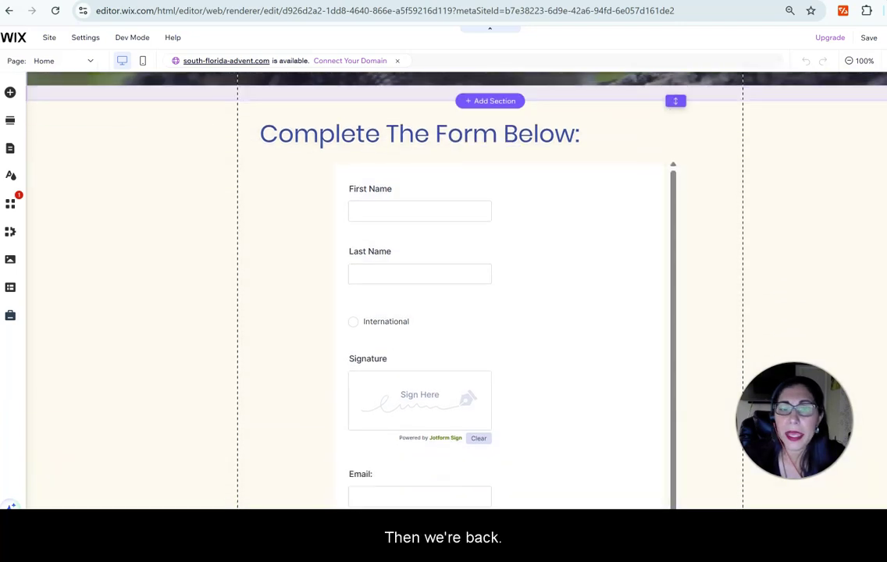
scroll(443, 297, down, 3)
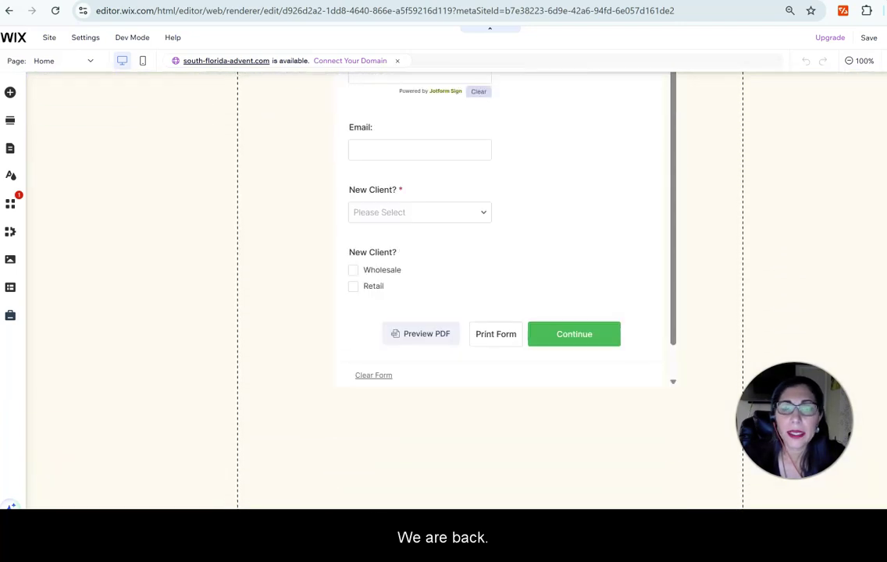
scroll(503, 281, up, 2)
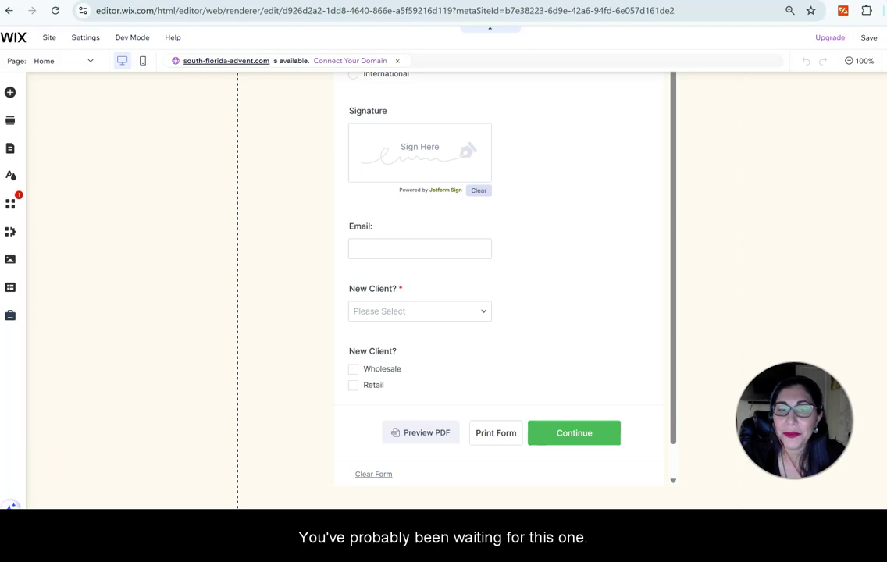
scroll(503, 281, up, 2)
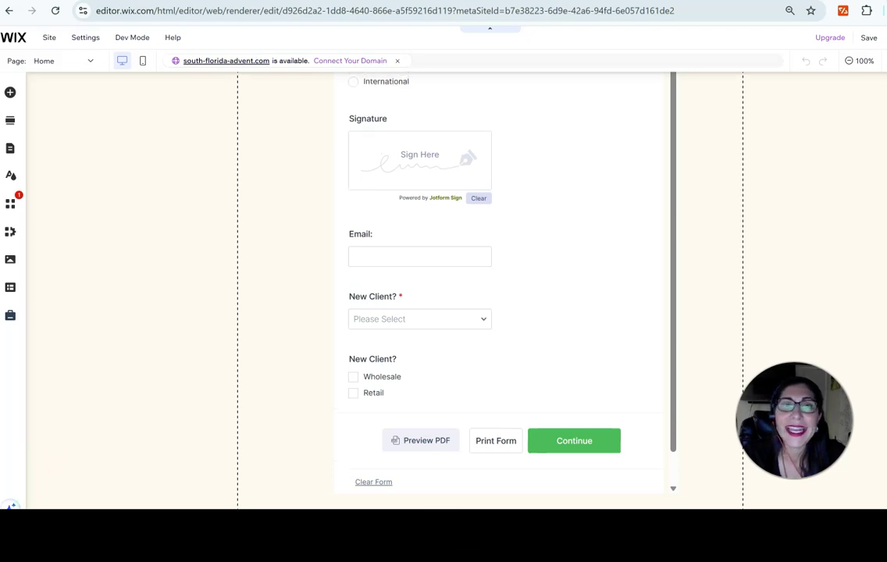
scroll(503, 281, up, 3)
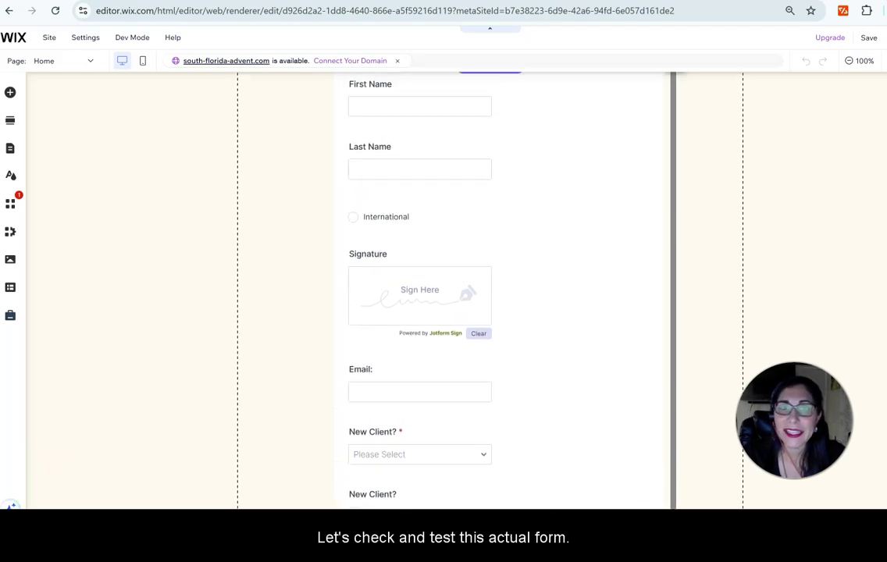
scroll(622, 92, up, 1)
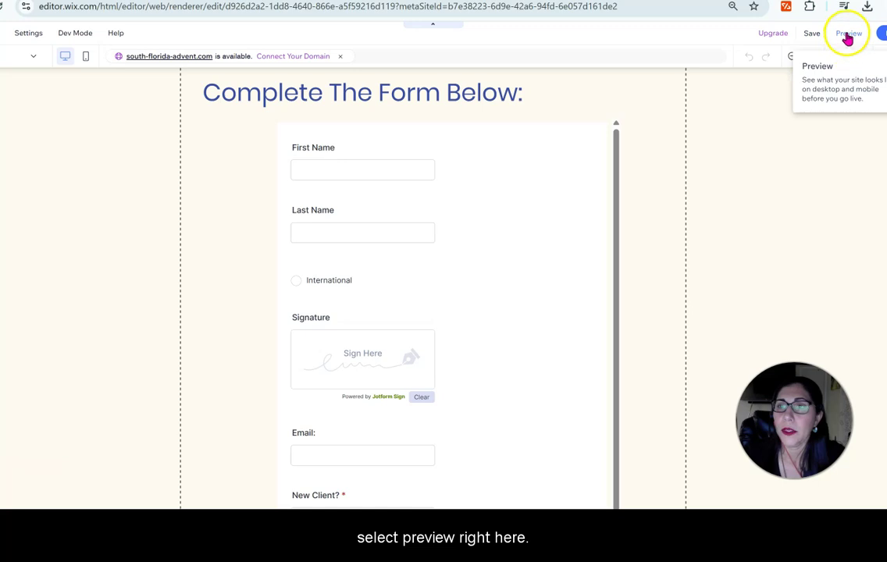
click(848, 36)
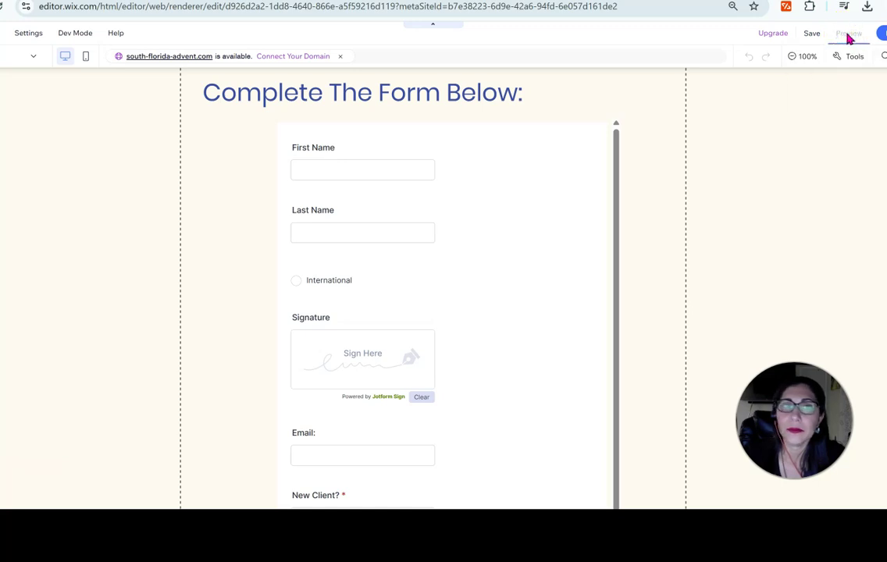
click(378, 180)
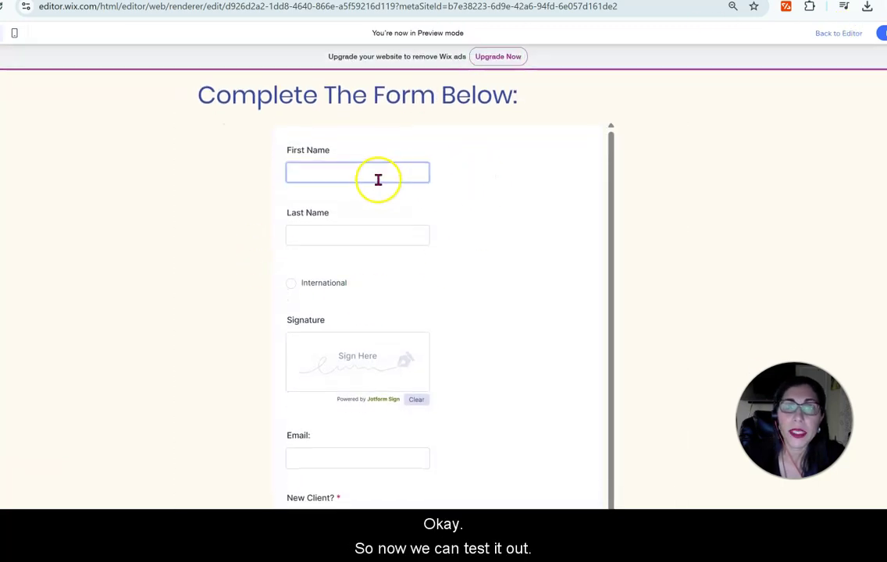
click(378, 234)
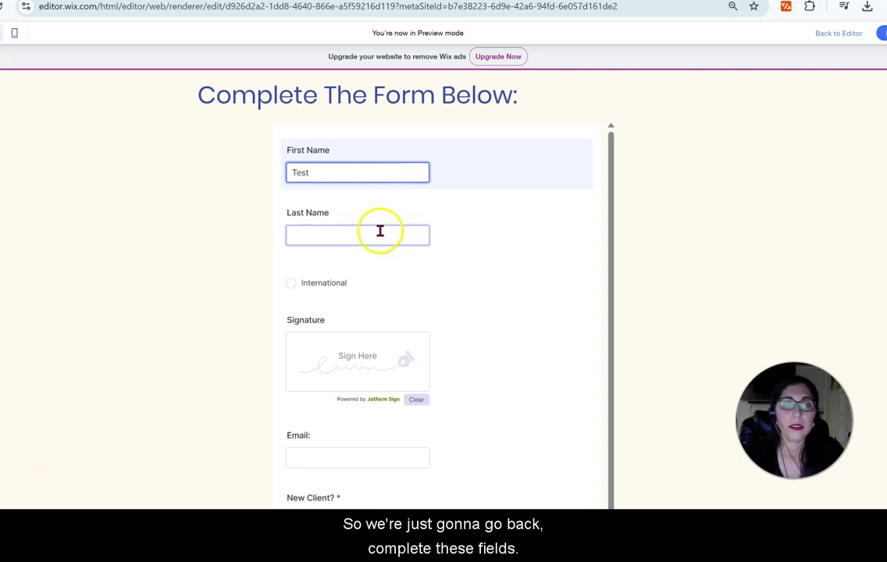
text(Test)
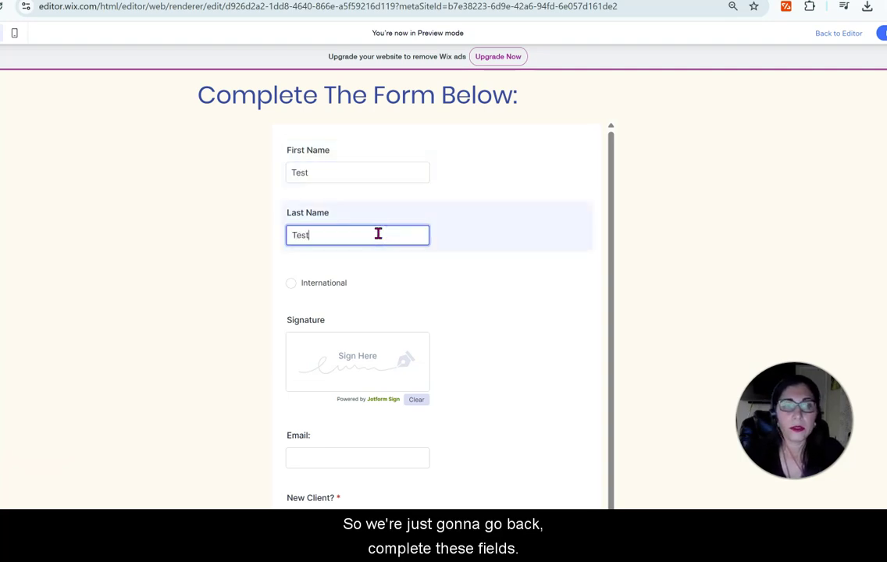
text( Lname)
click(291, 283)
drag(322, 348, 367, 359)
scroll(813, 317, down, 3)
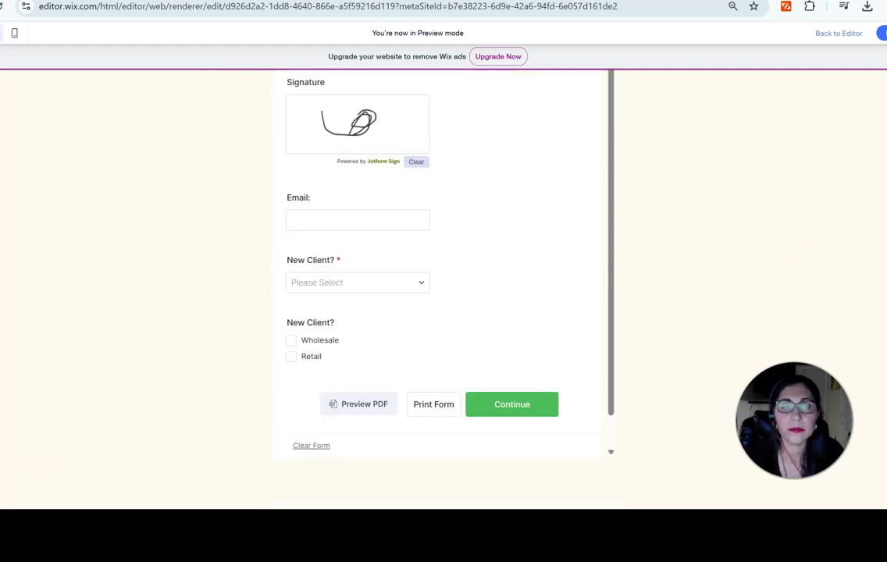
click(378, 222)
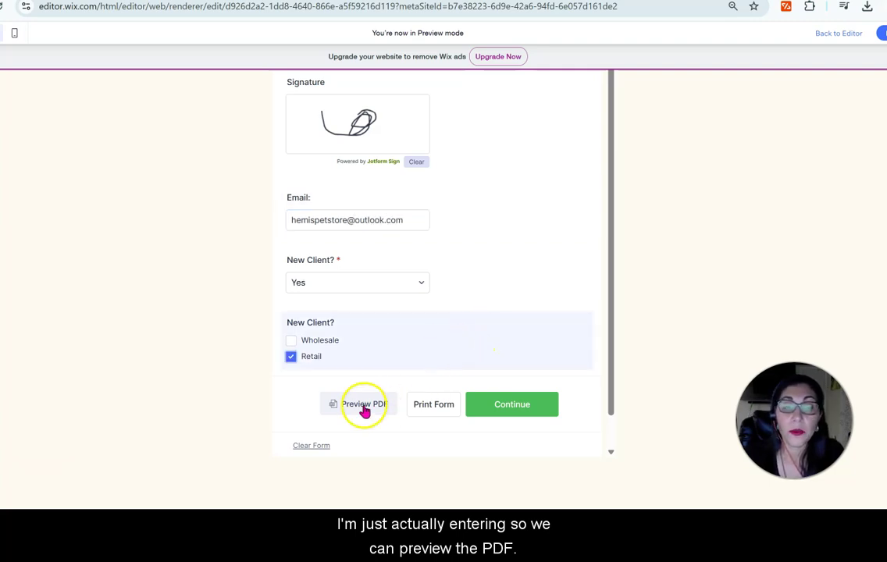
click(364, 405)
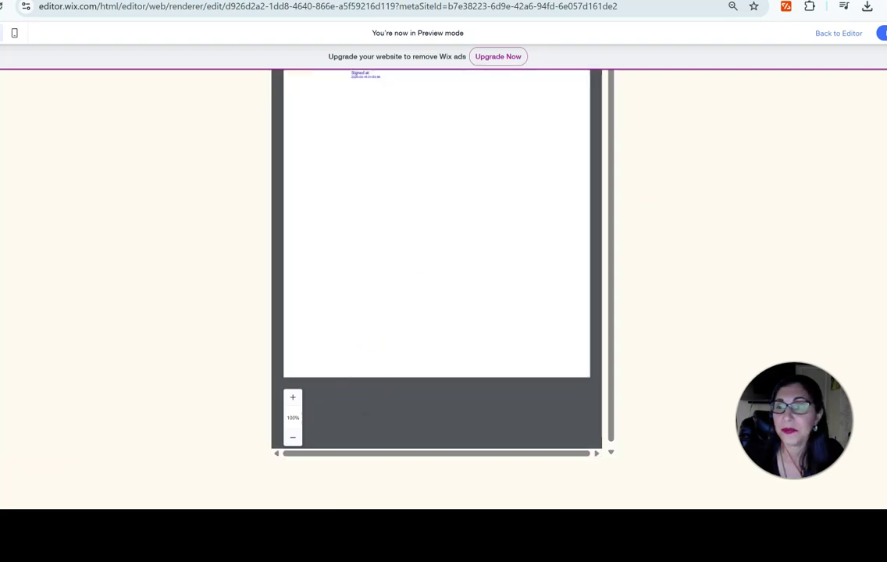
scroll(437, 289, up, 3)
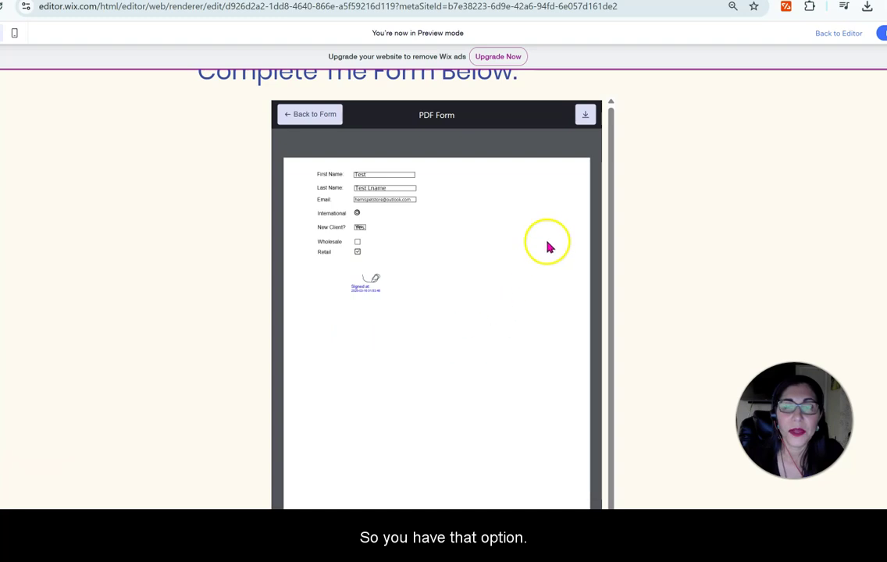
scroll(436, 289, down, 5)
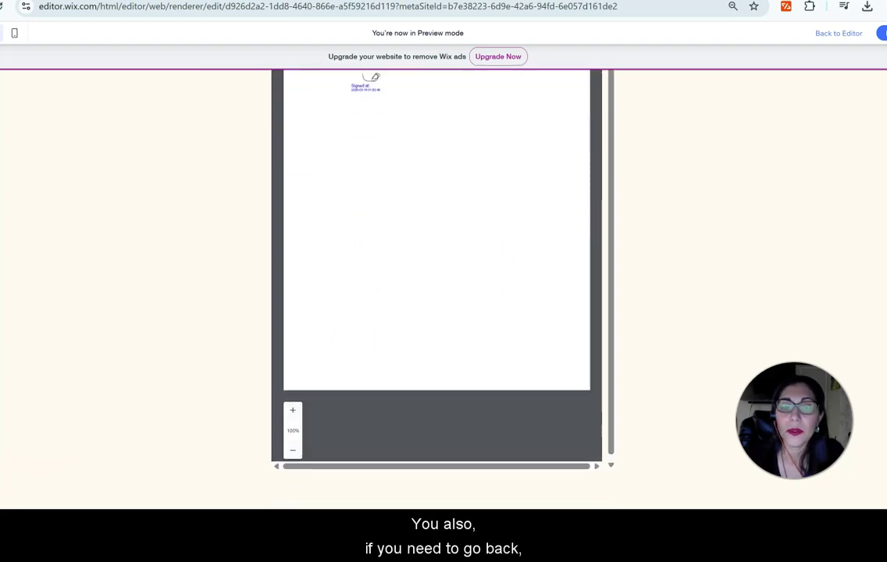
scroll(436, 289, up, 5)
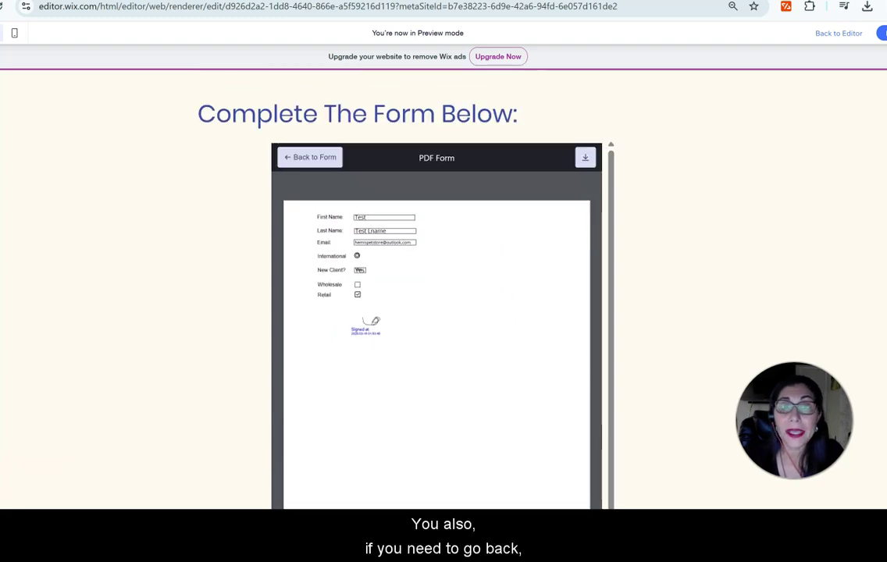
click(314, 160)
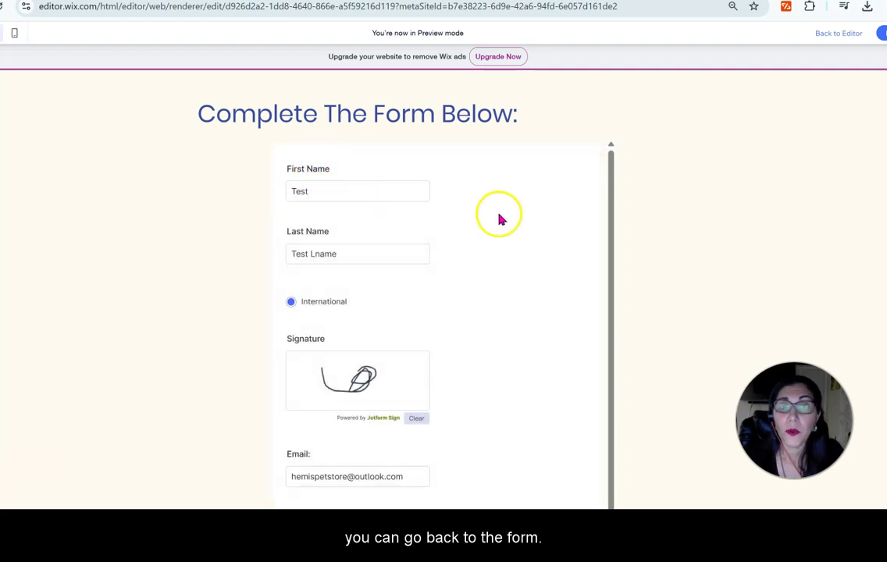
scroll(436, 289, down, 5)
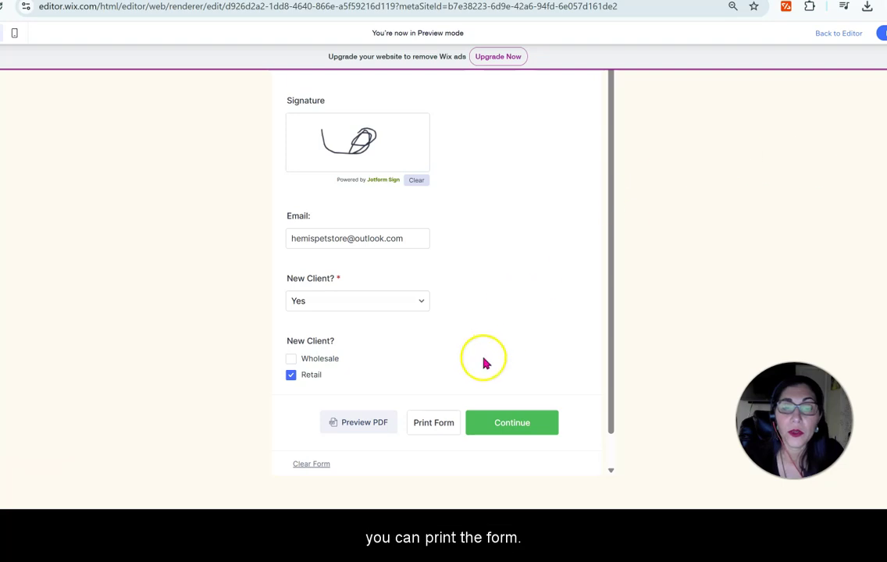
click(436, 424)
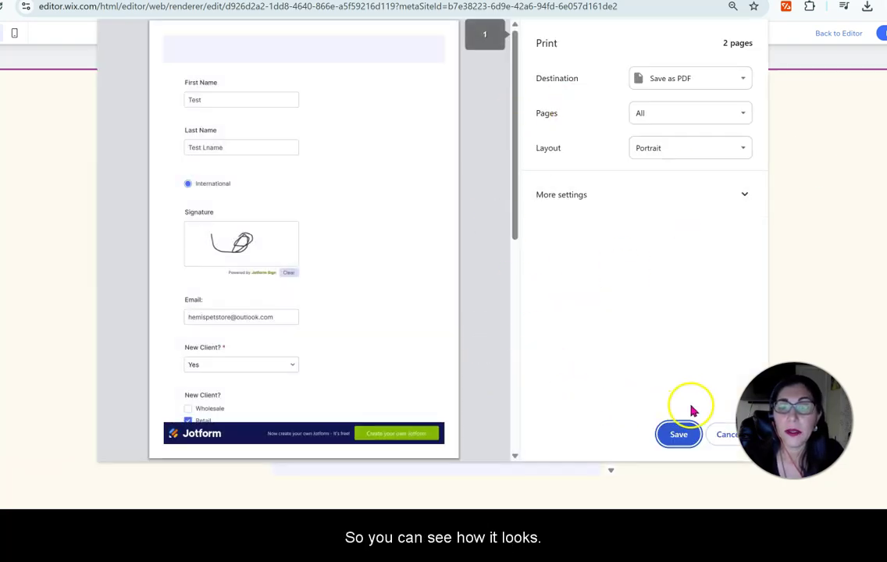
click(728, 434)
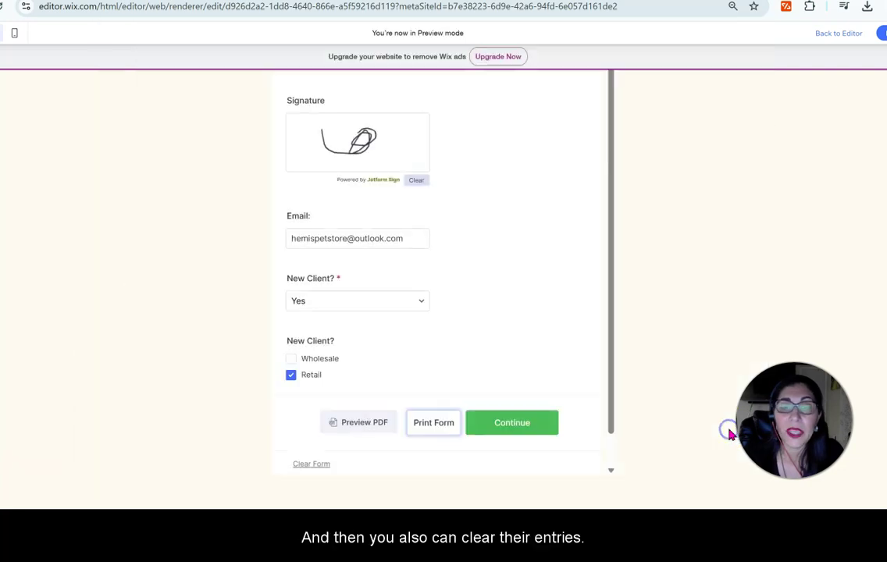
click(311, 465)
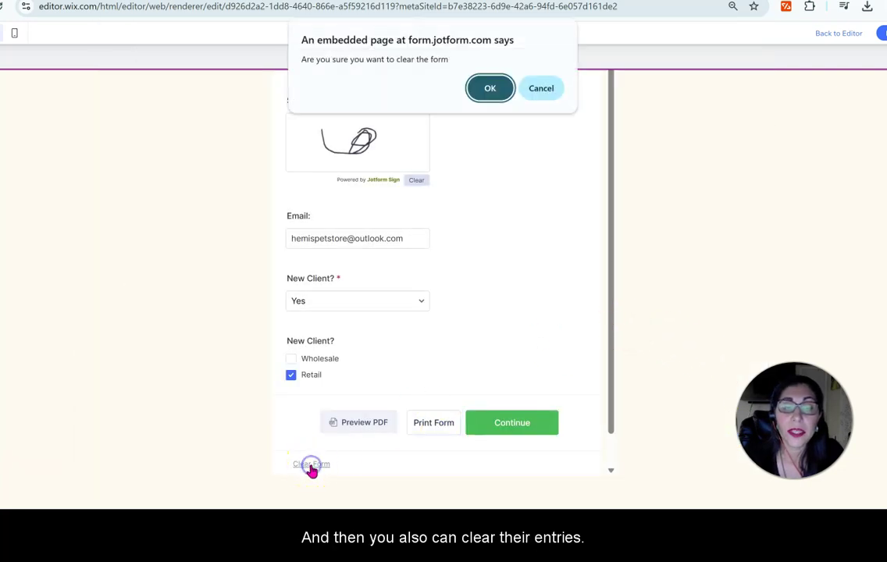
Confirm clearing the form, erase the signature, and return to the first name field
click(486, 87)
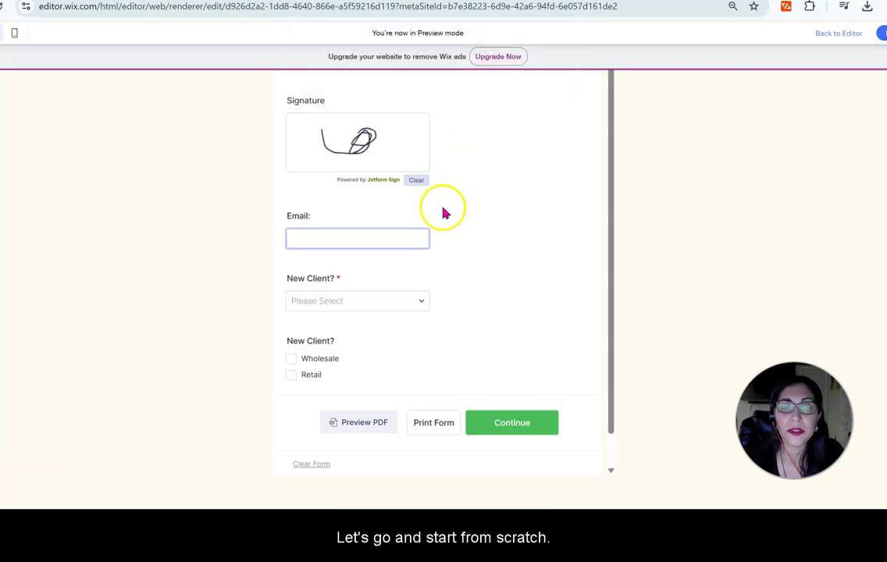
click(416, 182)
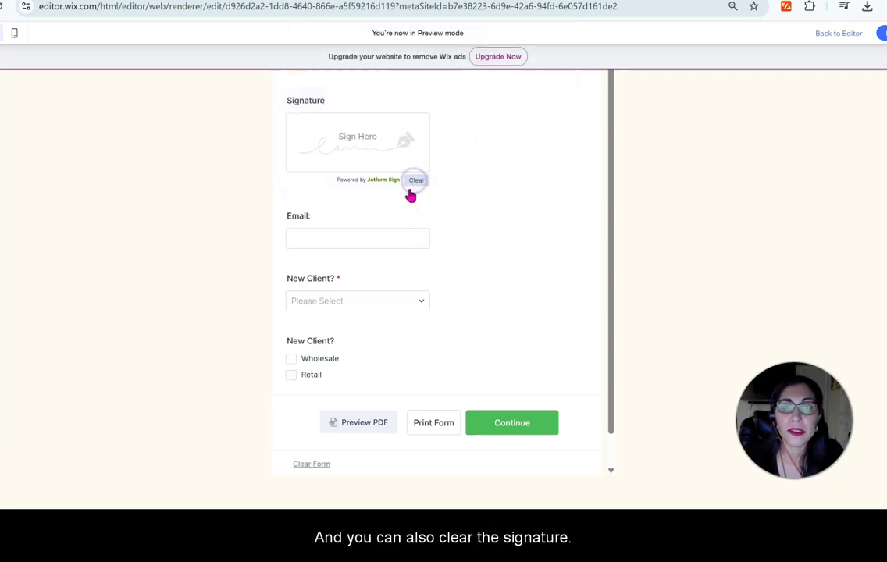
click(616, 234)
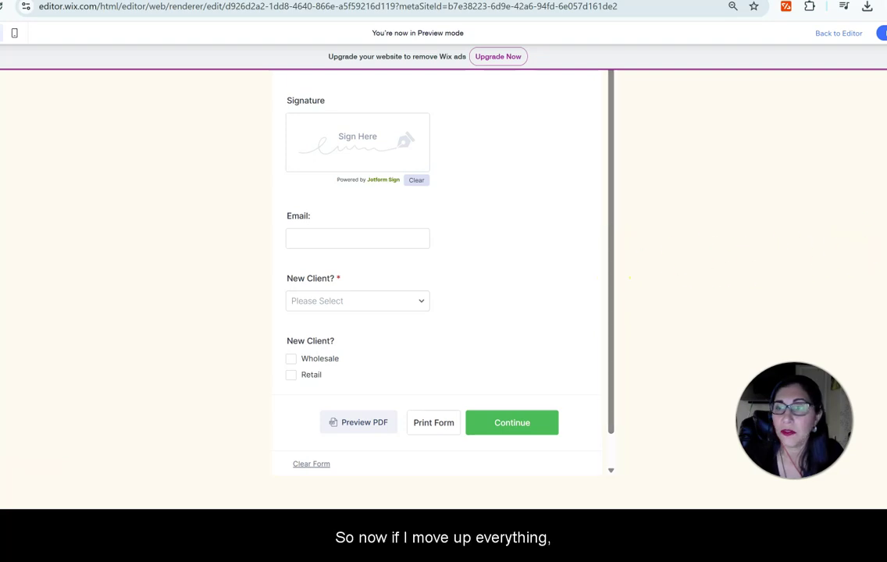
scroll(630, 278, up, 5)
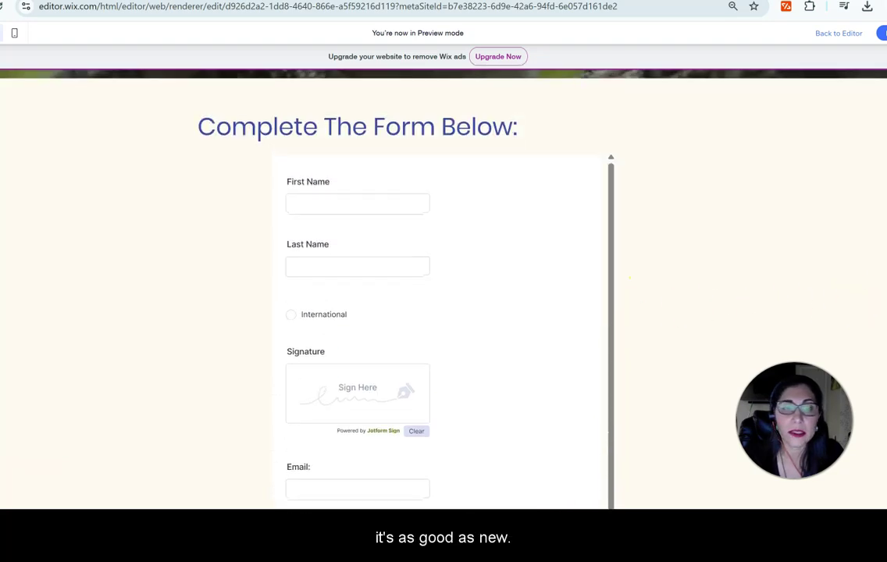
scroll(629, 277, down, 5)
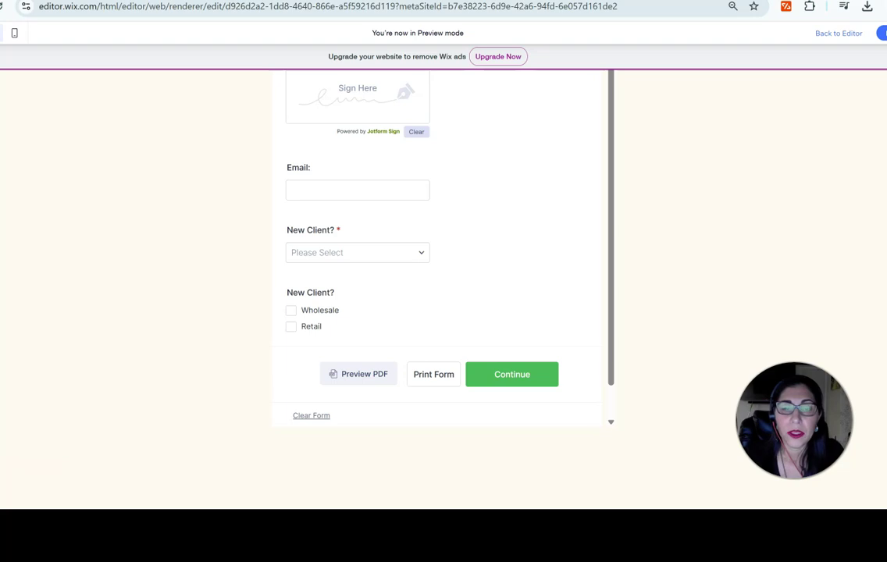
scroll(443, 274, up, 1)
scroll(443, 288, up, 4)
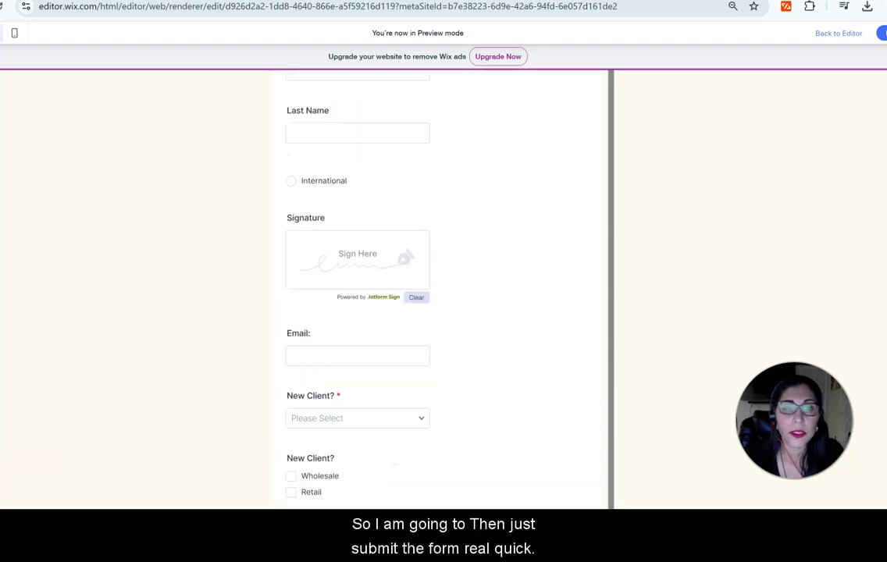
click(387, 192)
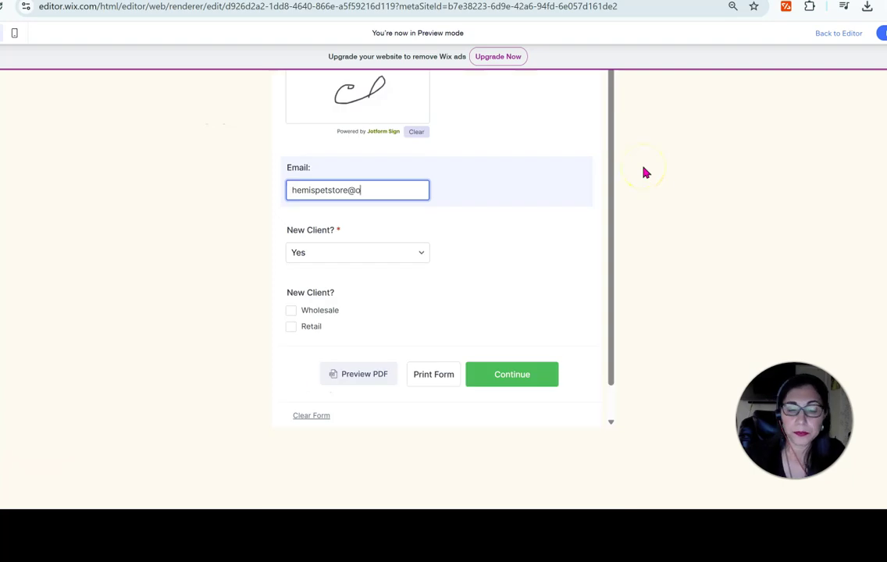
Finish the email address, choose Wholesale, and continue to the signing preview
text(utlook.)
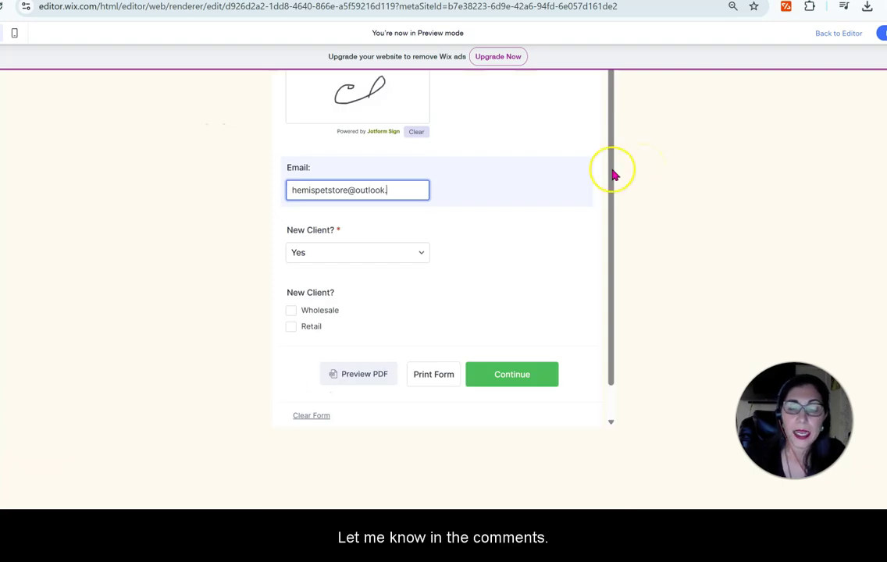
text(com)
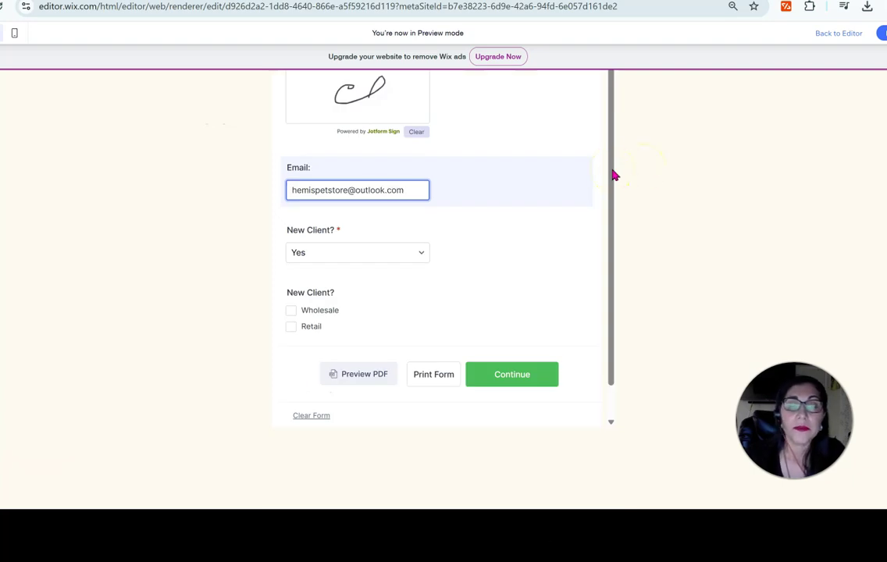
click(496, 253)
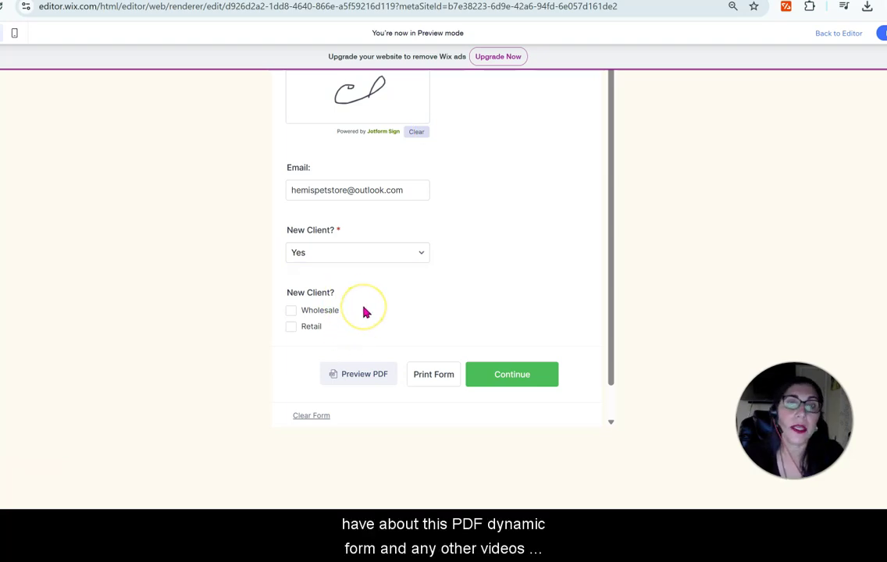
click(290, 311)
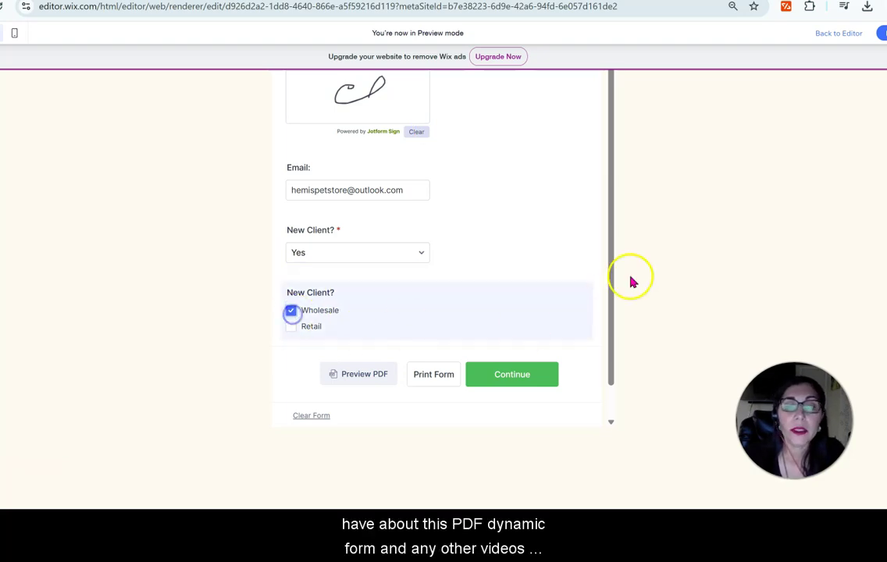
scroll(441, 250, down, 1)
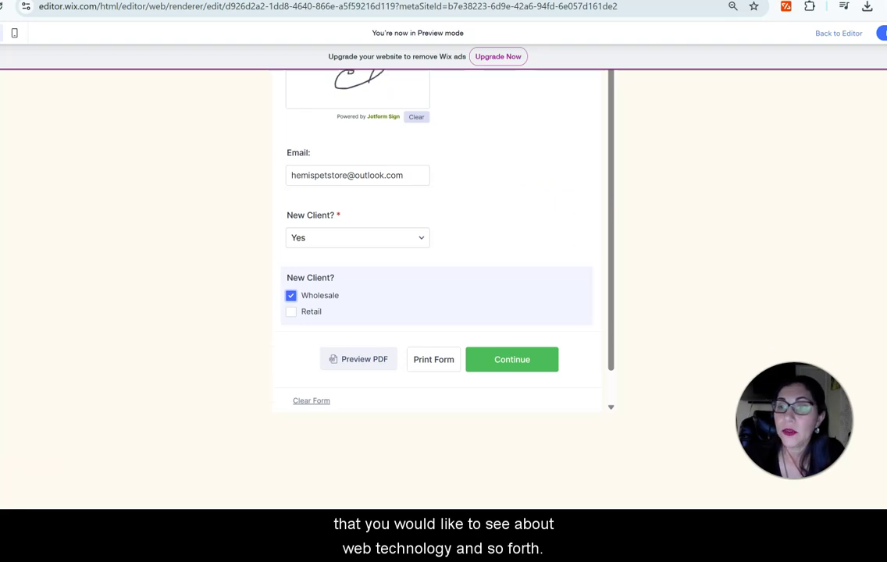
click(520, 367)
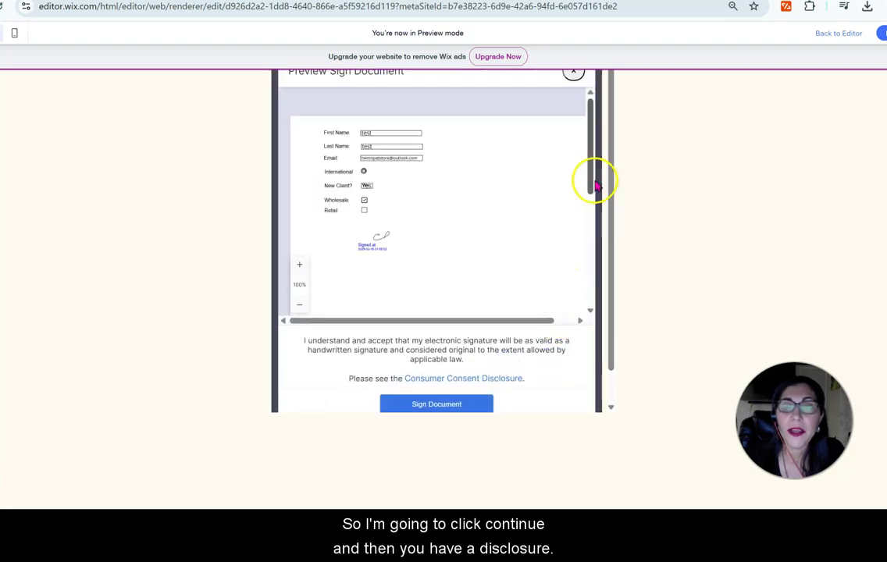
click(591, 311)
Read the e-signature disclosure and sign the document to submit the form
drag(614, 300, 609, 326)
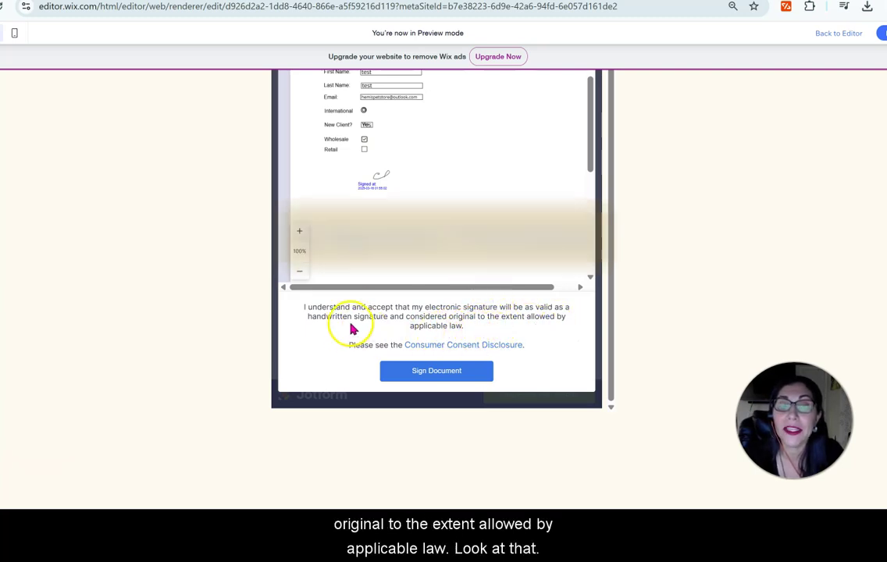
click(422, 370)
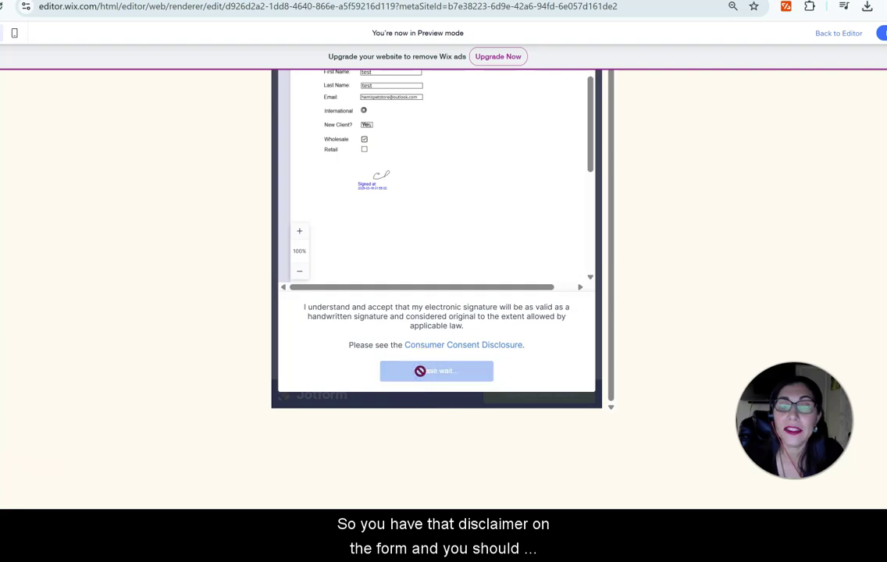
click(418, 371)
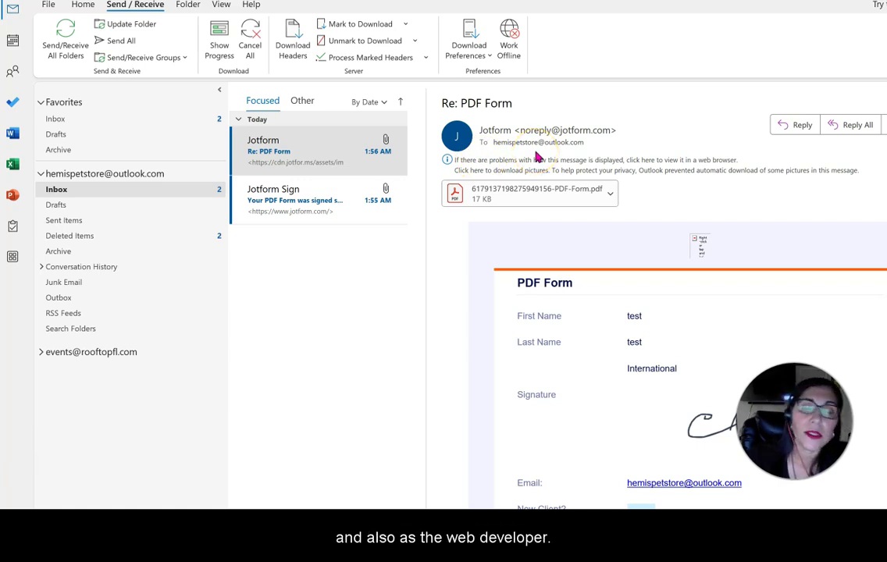
Review the submitted entries in the Re: PDF Form email and select its PDF attachment
scroll(857, 218, down, 3)
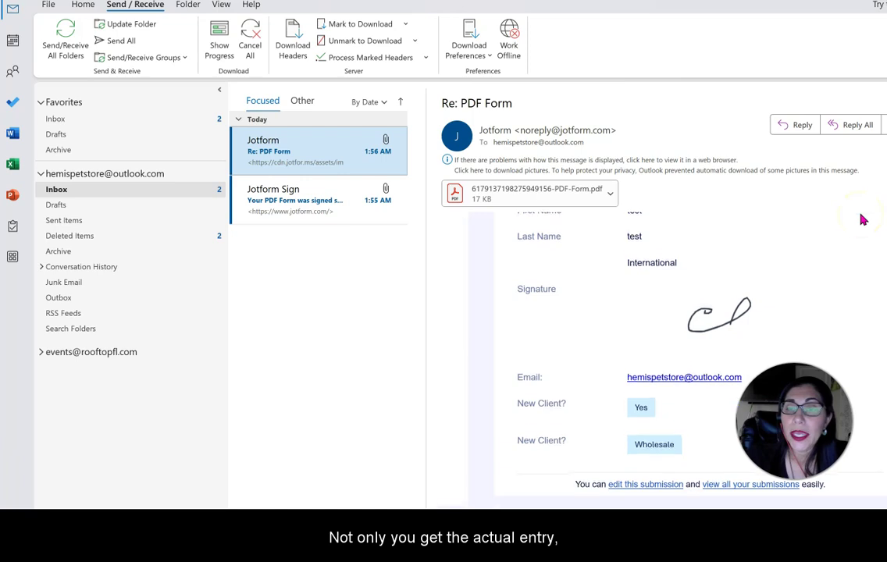
scroll(862, 220, up, 1)
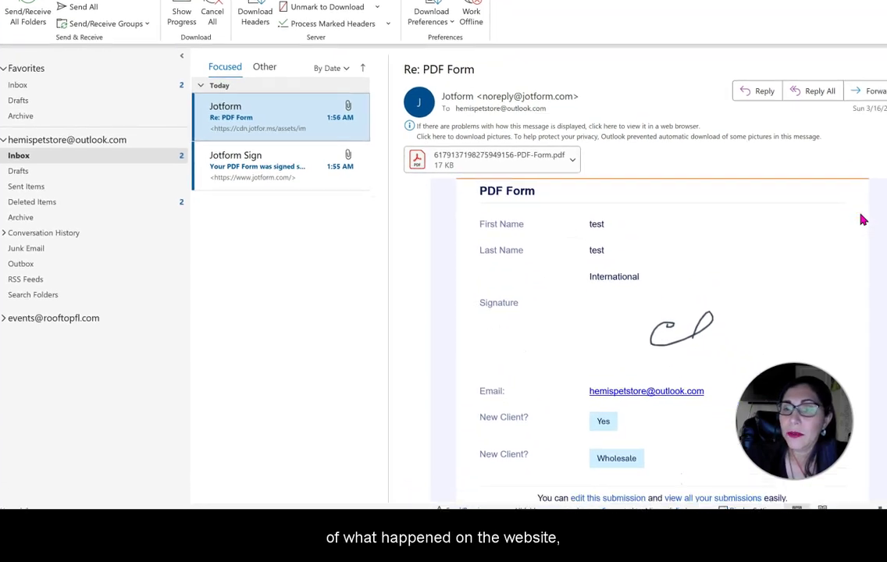
click(526, 165)
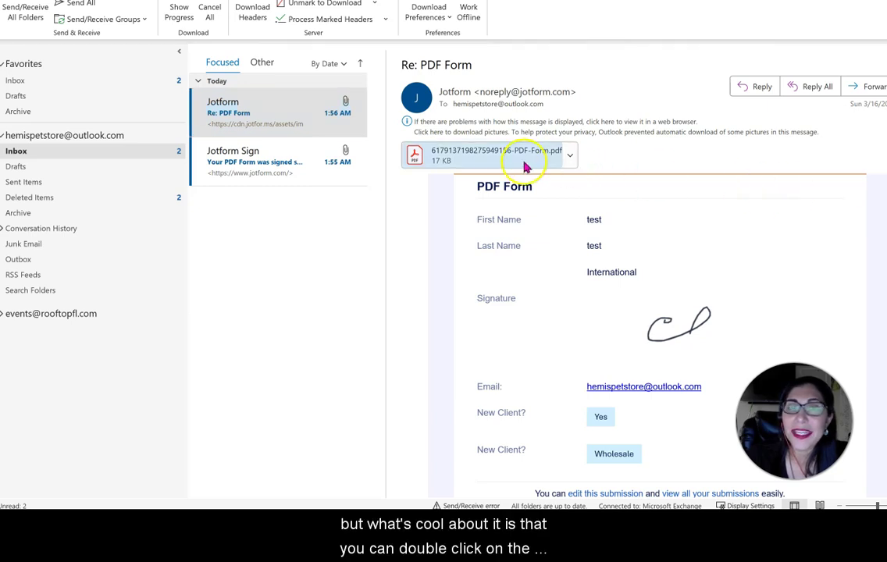
click(490, 156)
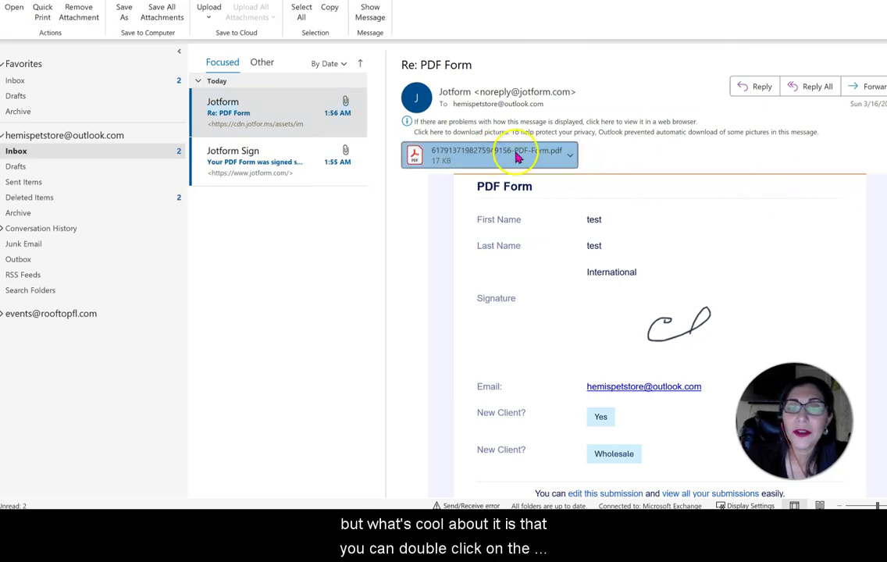
View the PDF Form attachment in Acrobat Reader, then close it
double_click(517, 158)
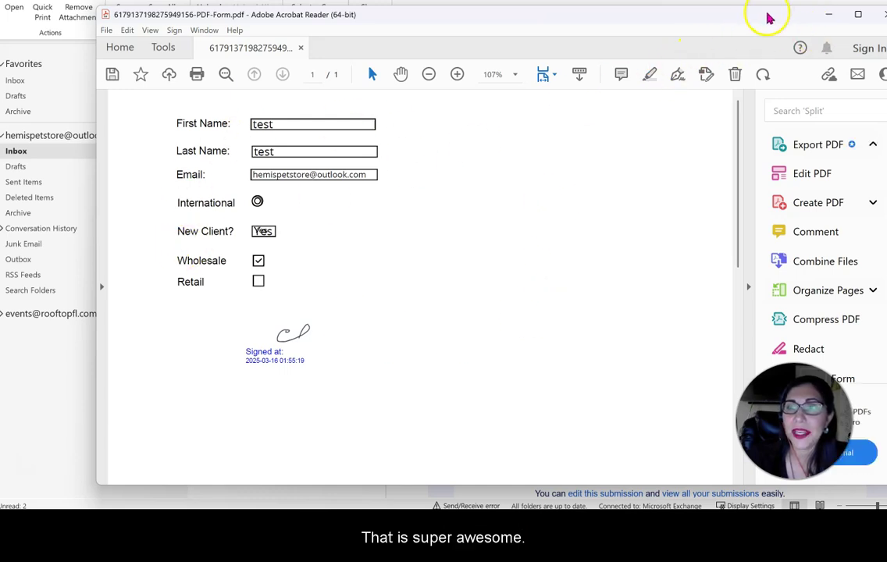
click(831, 17)
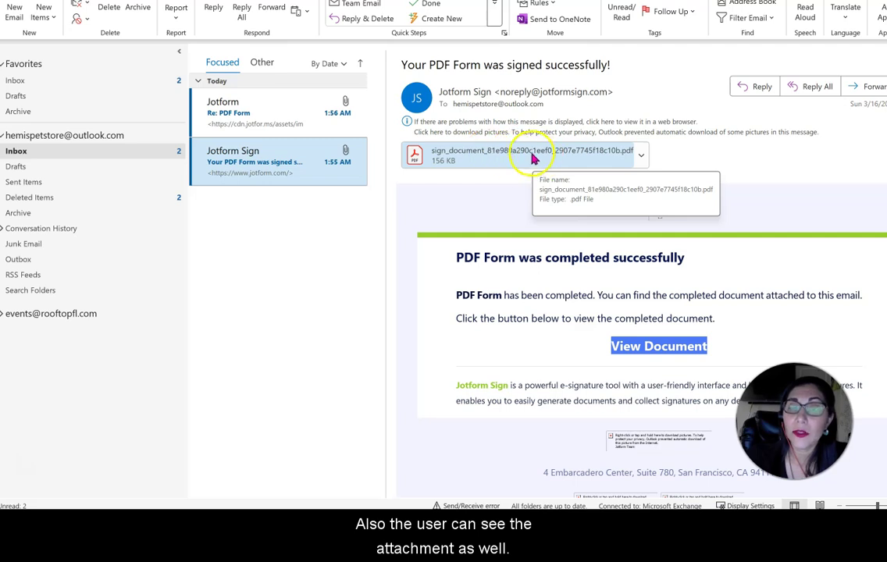
double_click(531, 156)
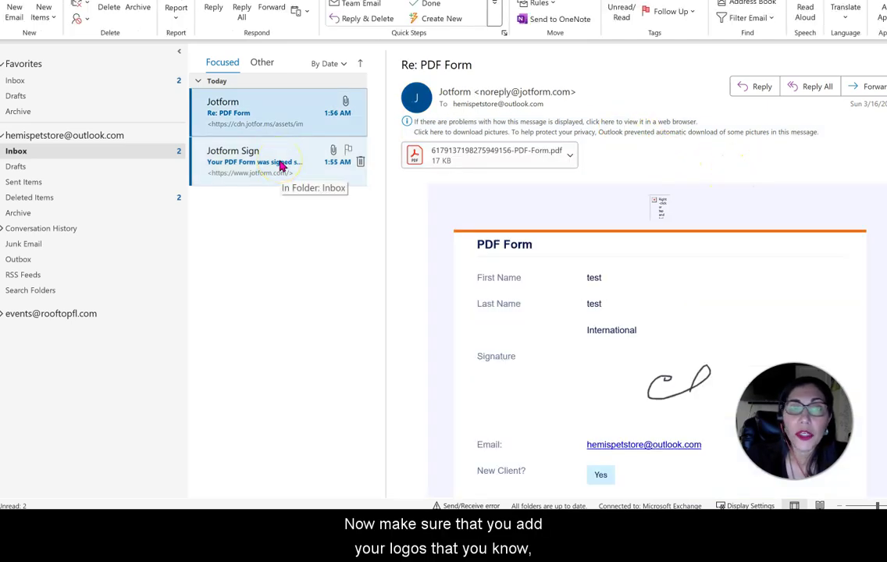
click(281, 166)
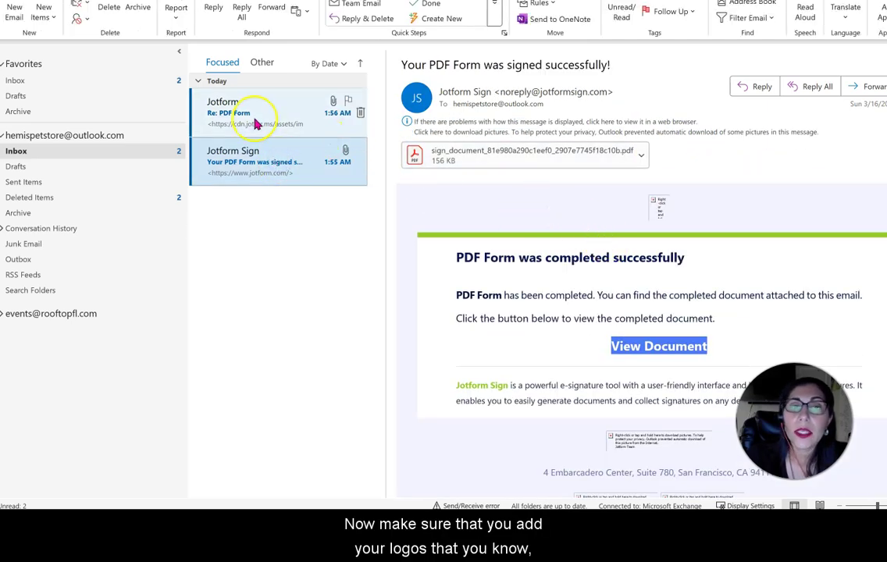